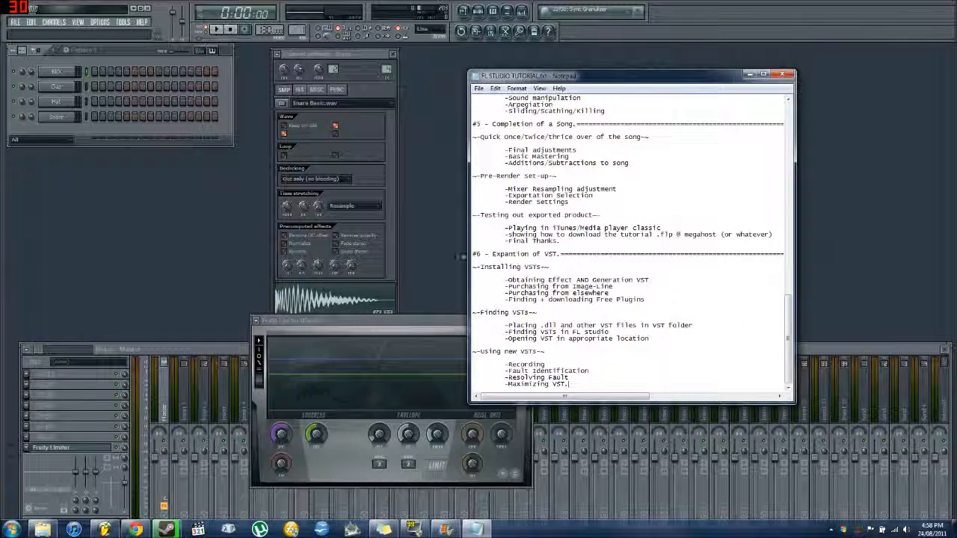
# Highlight the heading "Expantion of VST" of section #6 in the tutorial notes
pyautogui.moveTo(547, 255); pyautogui.dragTo(479, 255)
pyautogui.click(478, 256)
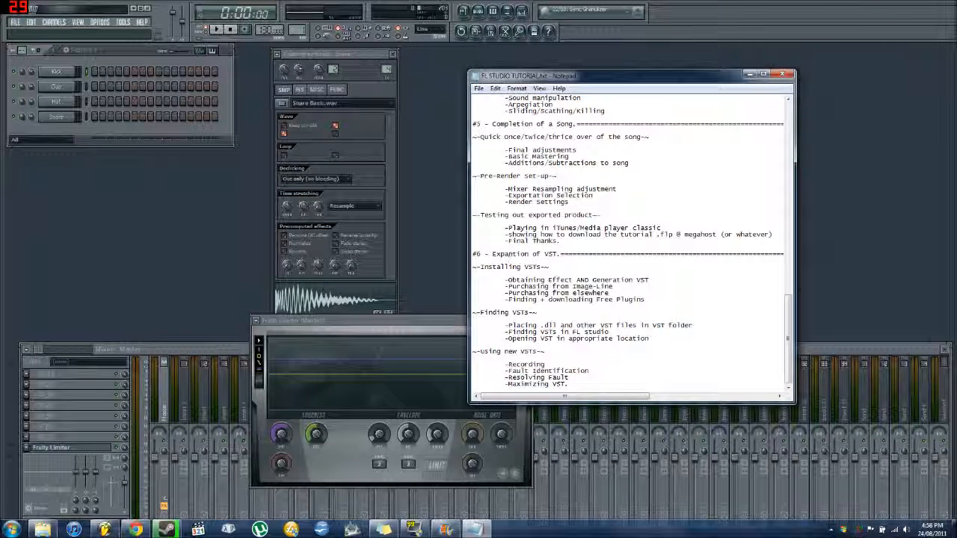
pyautogui.moveTo(476, 267)
pyautogui.mouseDown()
pyautogui.moveTo(647, 301)
pyautogui.moveTo(568, 384)
pyautogui.moveTo(484, 267)
pyautogui.moveTo(474, 266)
pyautogui.mouseUp()
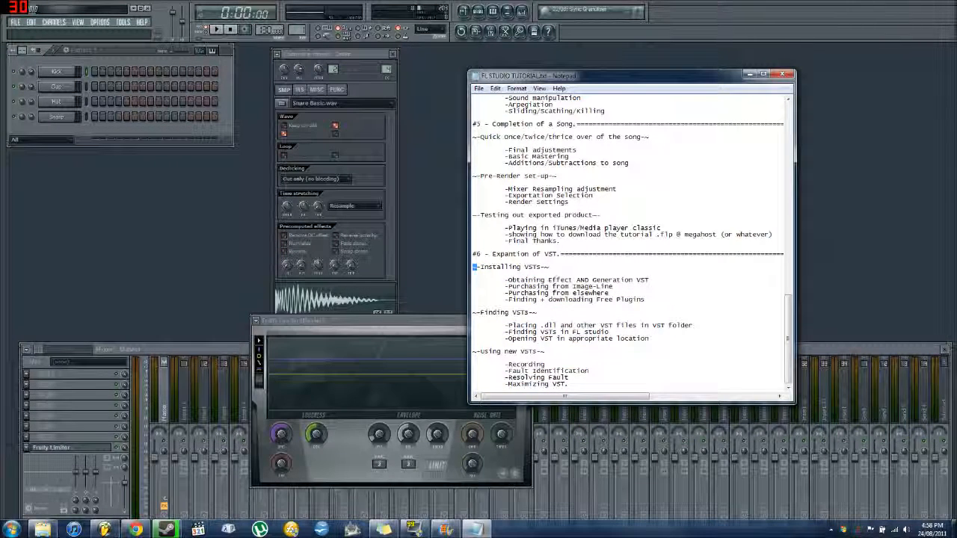
pyautogui.moveTo(493, 254); pyautogui.dragTo(559, 254)
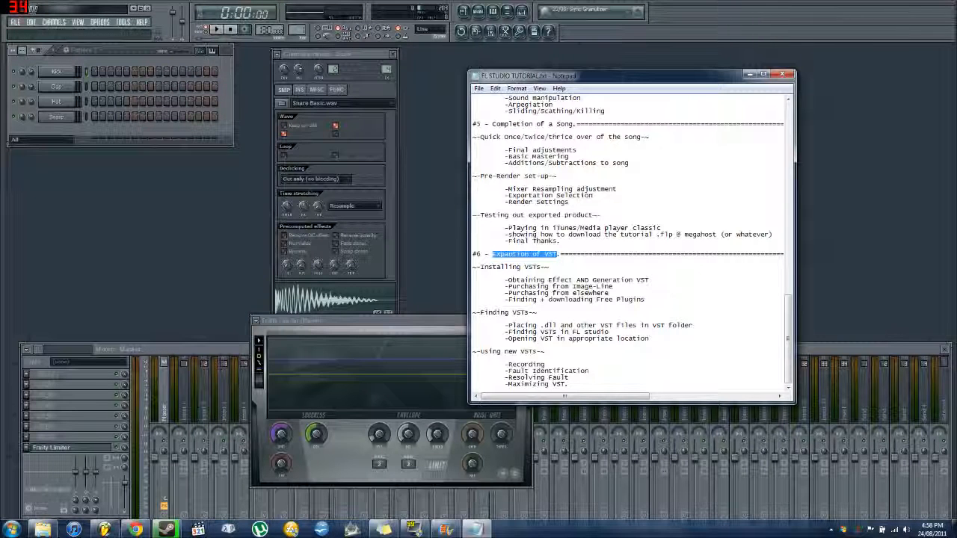
# Close the Fruity Limiter window in FL Studio, then bring the Notepad tutorial notes back and reposition them
pyautogui.moveTo(440, 321); pyautogui.dragTo(407, 276)
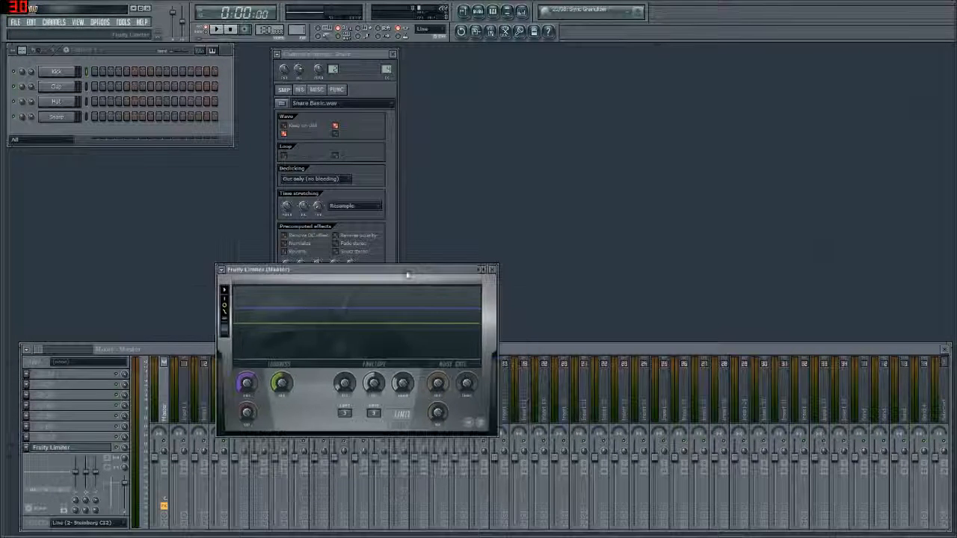
pyautogui.click(491, 269)
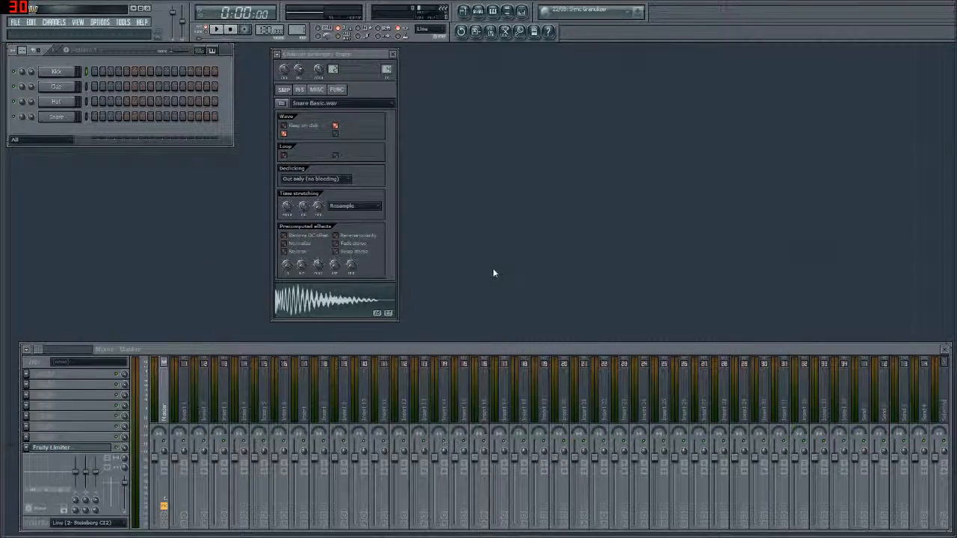
pyautogui.hotkey('alt', 'Tab')
pyautogui.moveTo(595, 82); pyautogui.dragTo(575, 59)
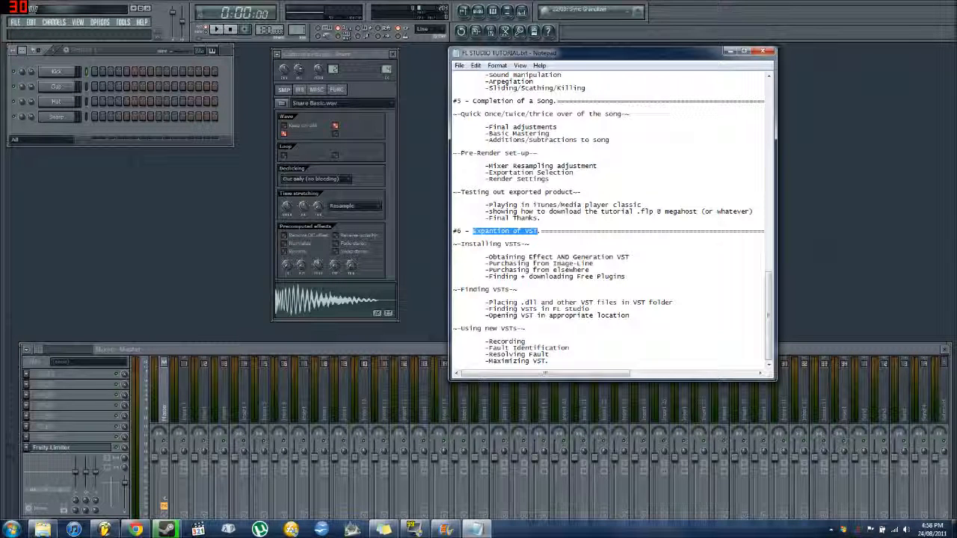
# Go through the "Installing VSTs" section of the notes, highlighting its heading and the points on obtaining and purchasing VSTs
pyautogui.moveTo(522, 245); pyautogui.dragTo(461, 244)
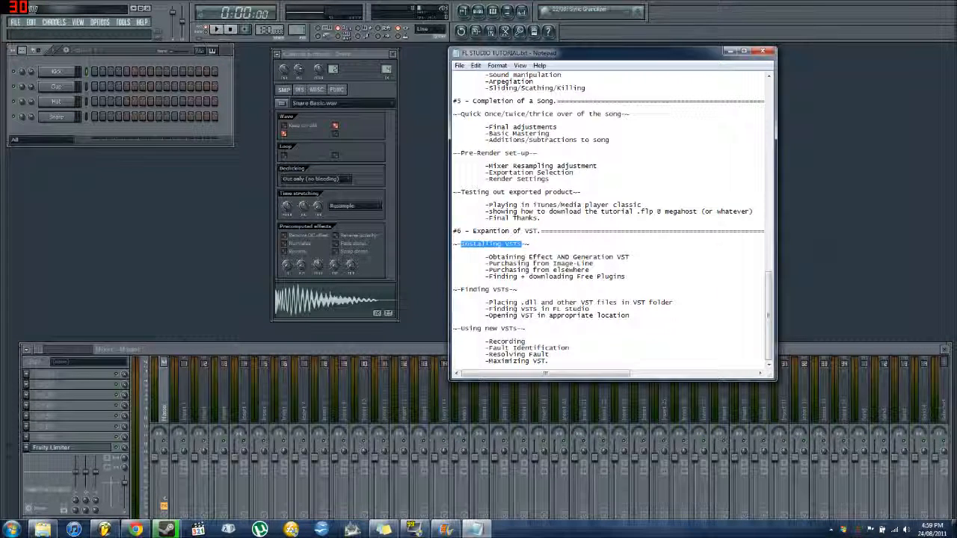
pyautogui.moveTo(485, 257); pyautogui.dragTo(629, 257)
pyautogui.click(595, 263)
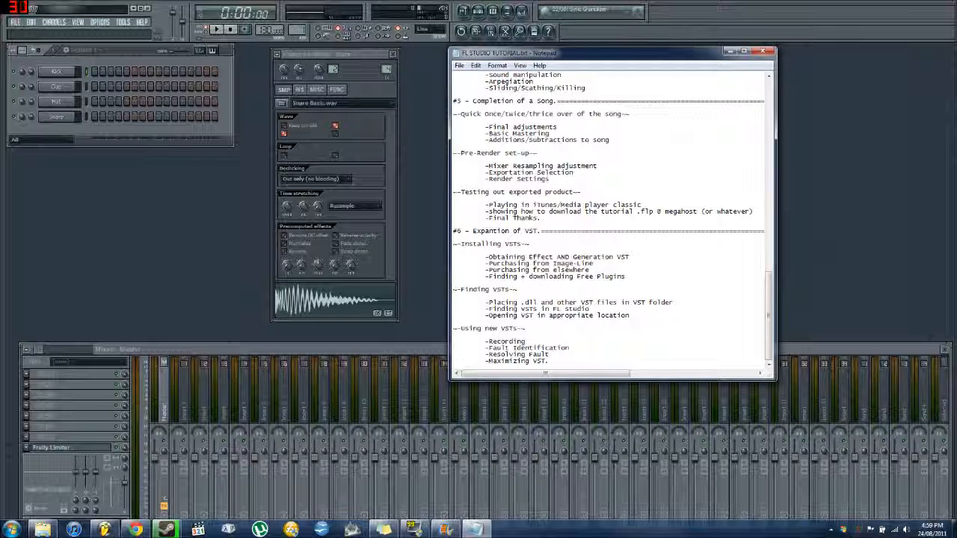
pyautogui.moveTo(486, 263); pyautogui.dragTo(591, 269)
pyautogui.click(590, 270)
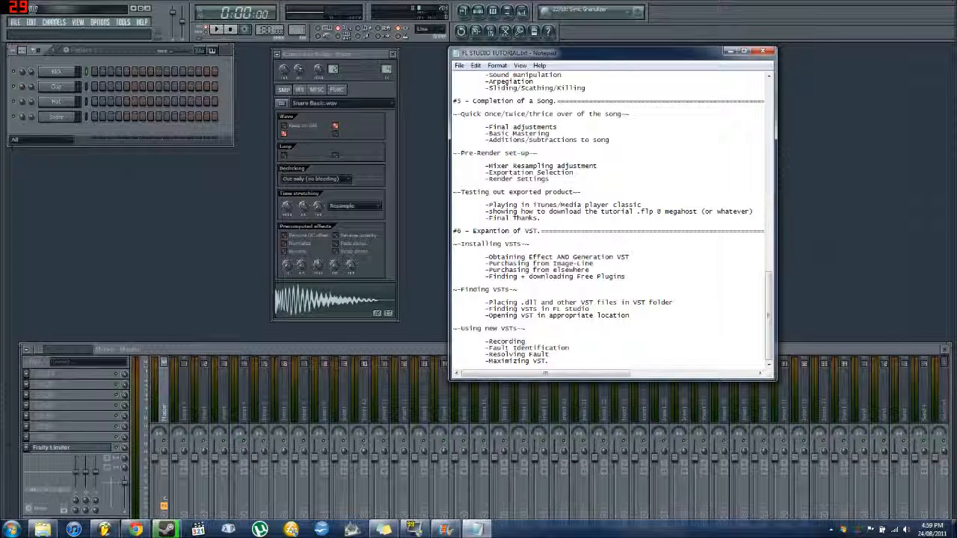
pyautogui.moveTo(486, 263); pyautogui.dragTo(594, 263)
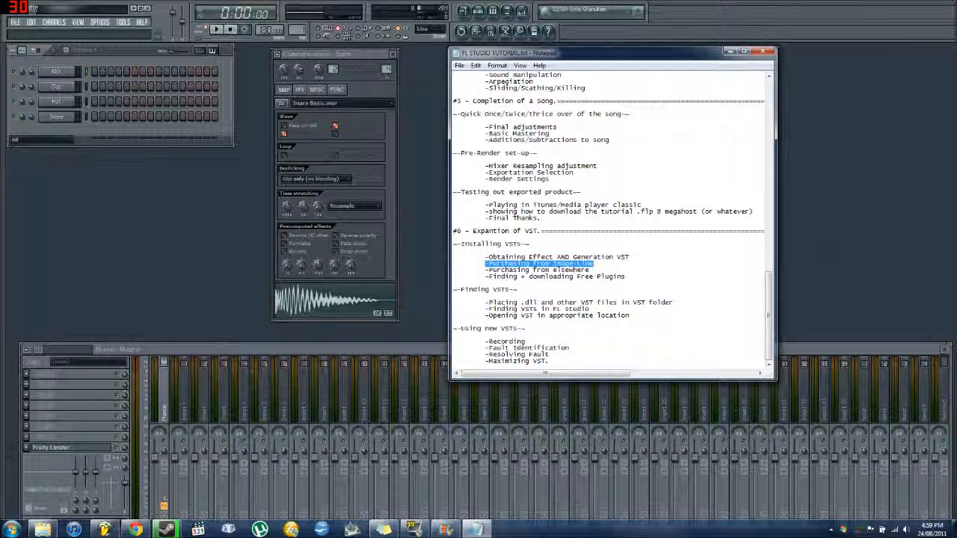
pyautogui.click(594, 264)
pyautogui.moveTo(594, 263); pyautogui.dragTo(553, 263)
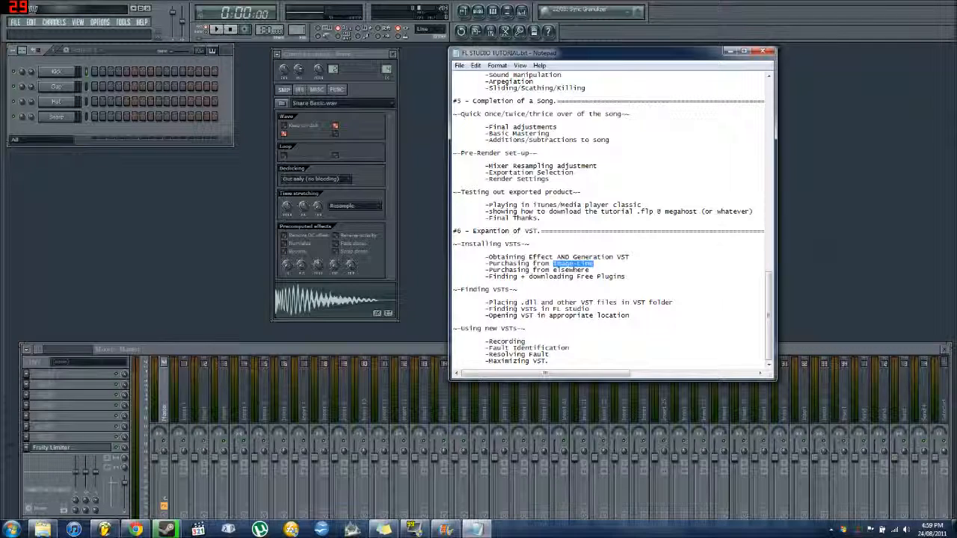
# Minimize the notes and FL Studio, switch to the Image-Line website in Chrome and show Sytrus in its product showcase
pyautogui.click(730, 51)
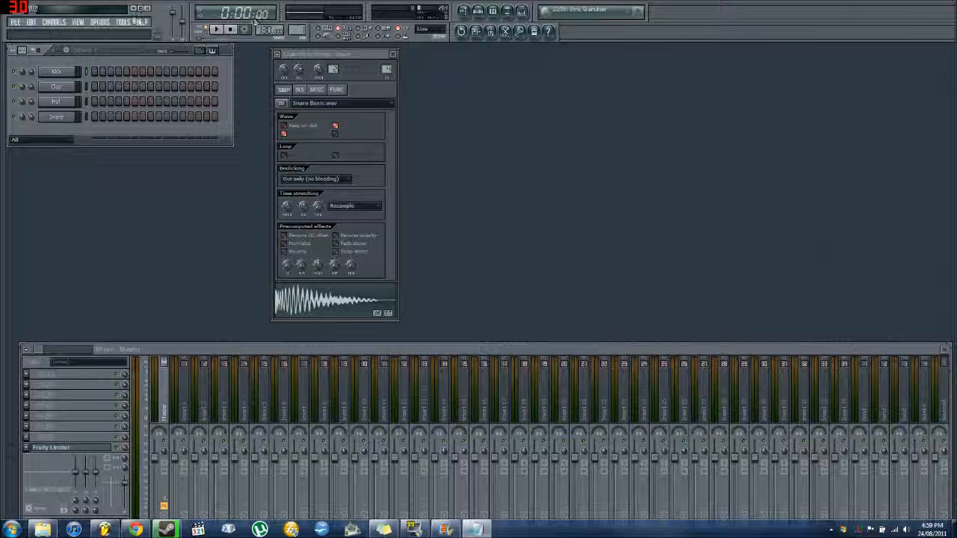
pyautogui.click(134, 9)
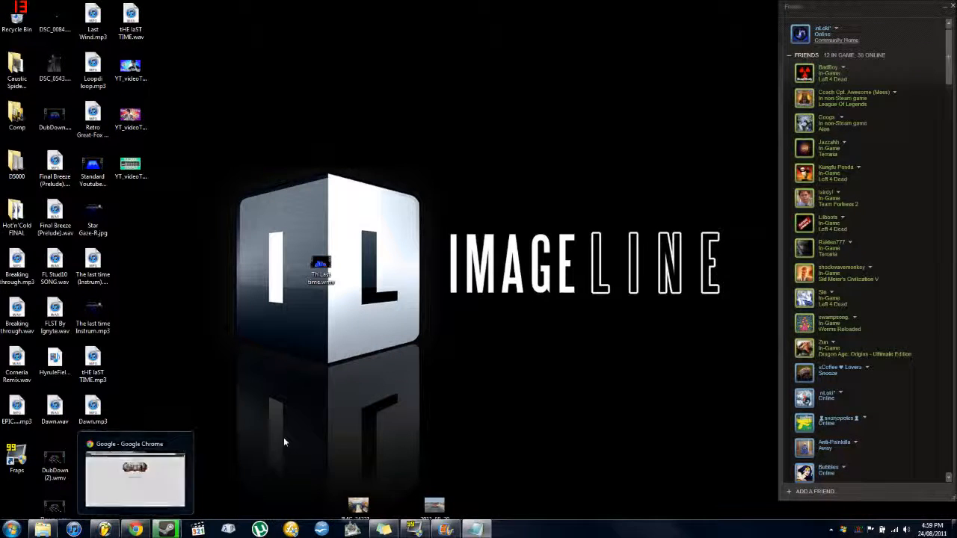
pyautogui.click(133, 529)
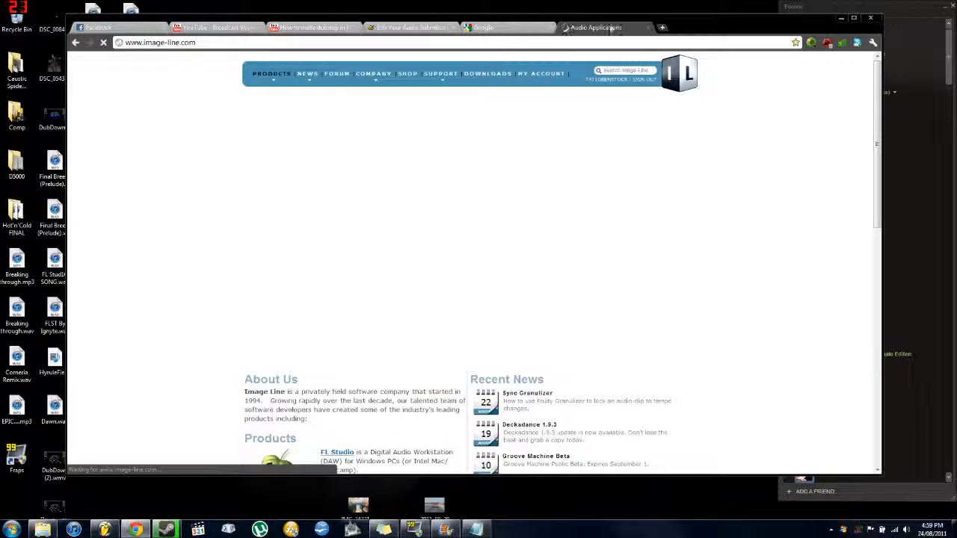
pyautogui.moveTo(712, 28); pyautogui.dragTo(714, 21)
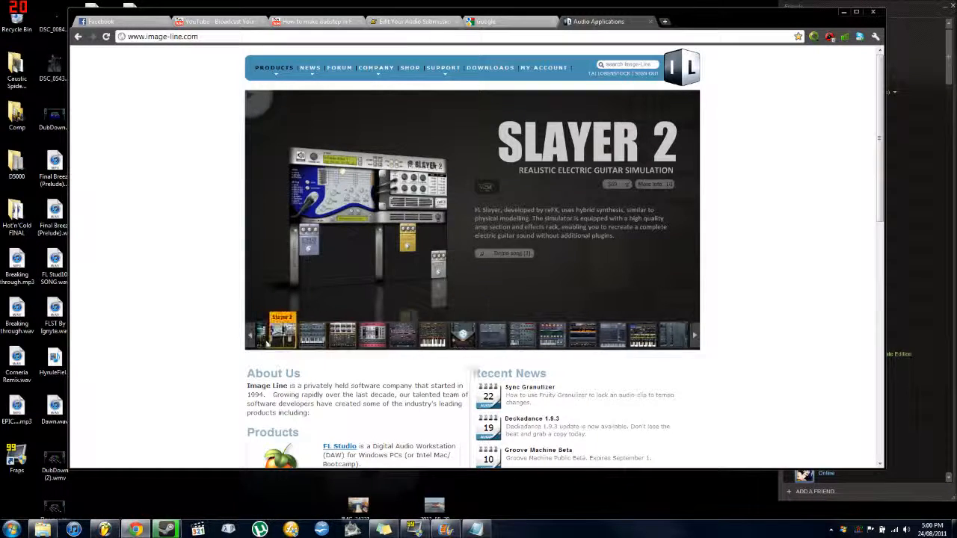
pyautogui.click(508, 342)
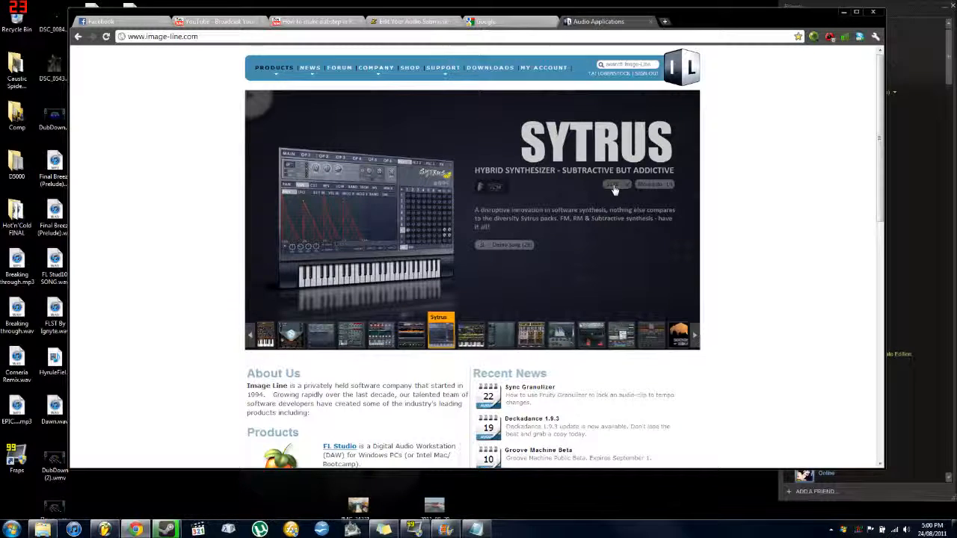
# Open the Image-Line shop and review the extra plugins and instruments with their prices
pyautogui.click(499, 74)
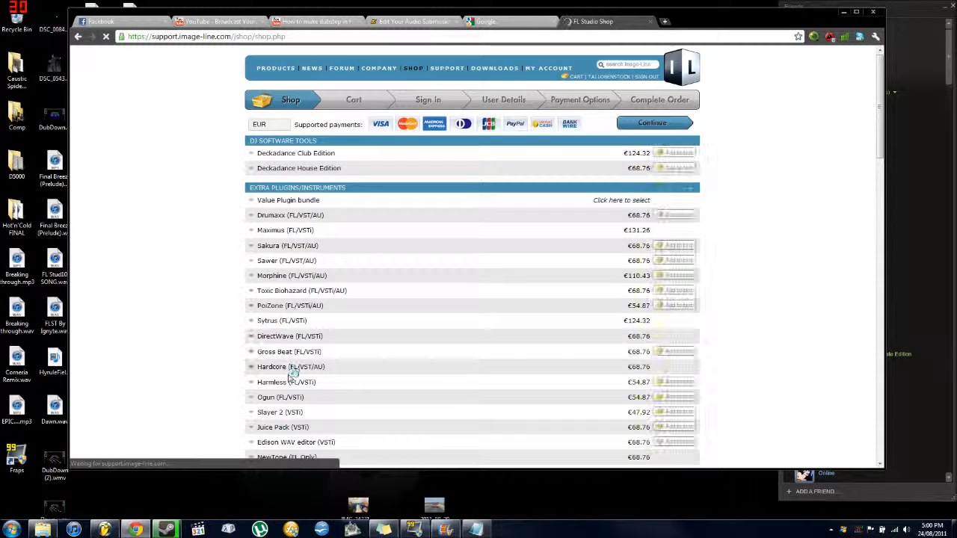
pyautogui.scroll(-2, 290, 378)
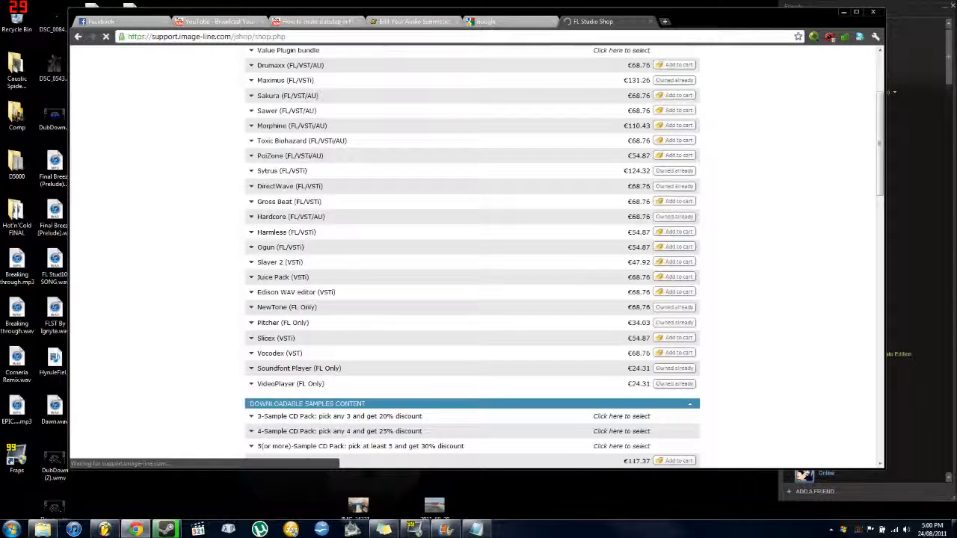
pyautogui.scroll(2, 472, 257)
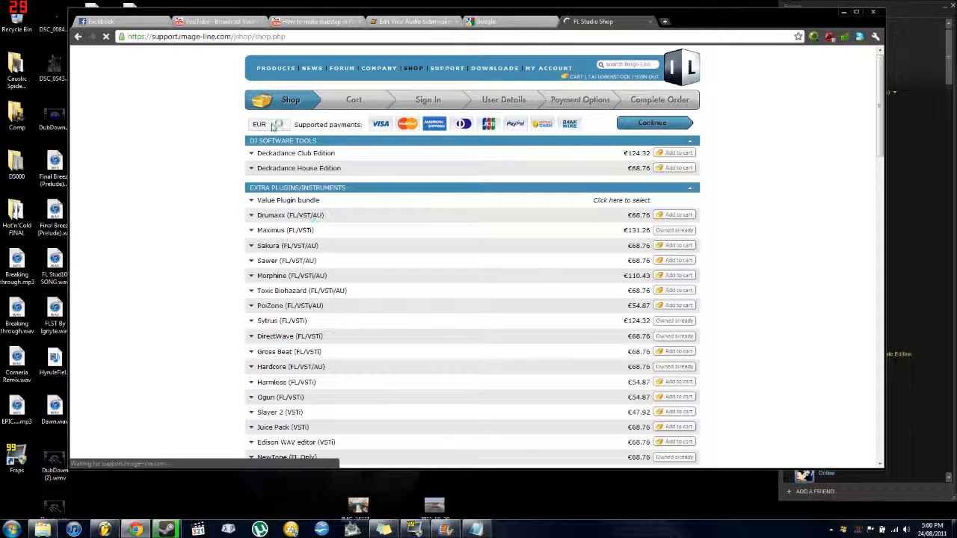
pyautogui.scroll(-2, 290, 361)
pyautogui.scroll(2, 294, 342)
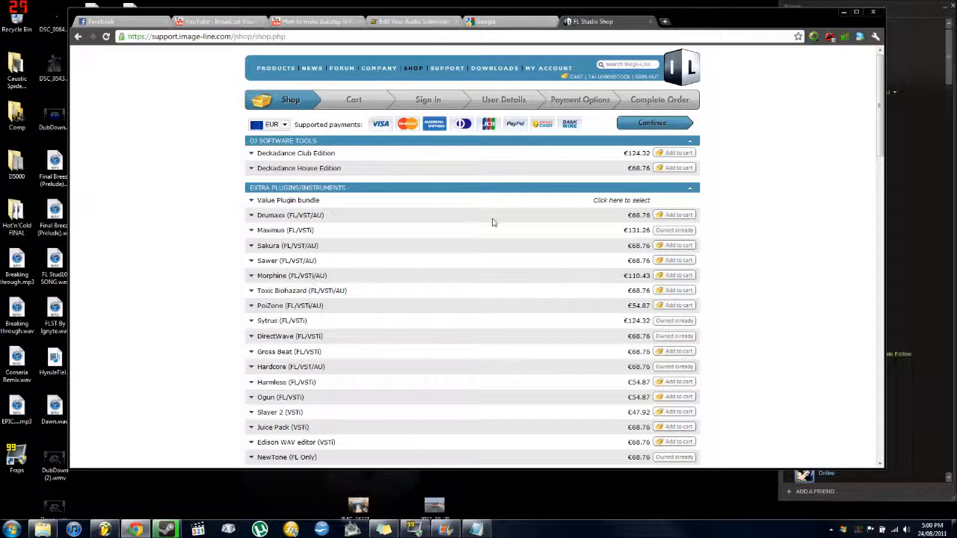
pyautogui.scroll(-1, 514, 286)
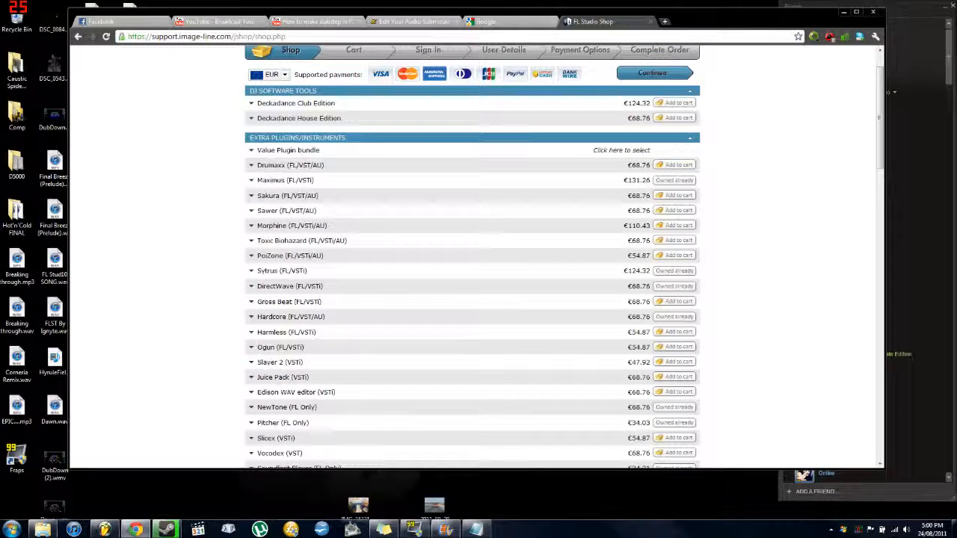
# Search Google for "Free VST" and open the VST 4 FREE website
pyautogui.click(521, 22)
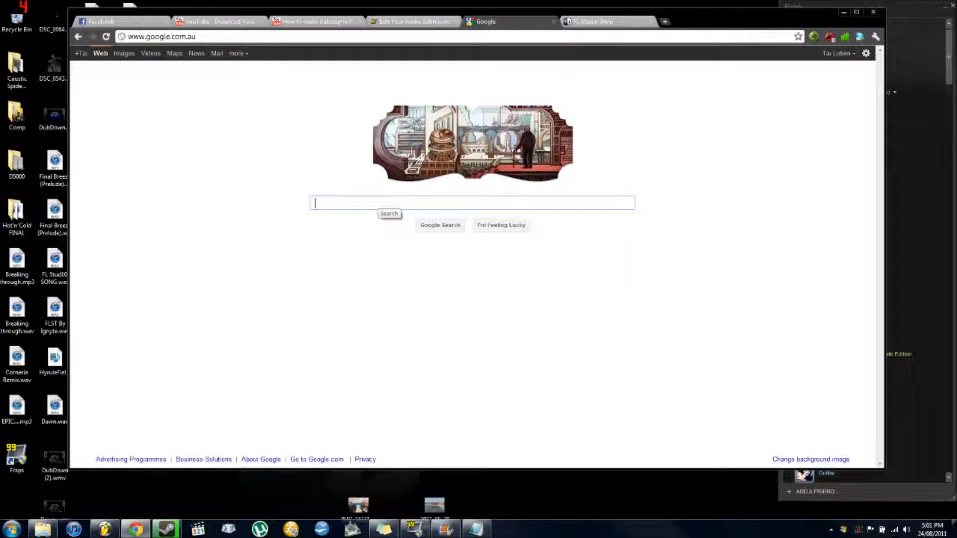
pyautogui.write('Free VST')
pyautogui.press('Return')
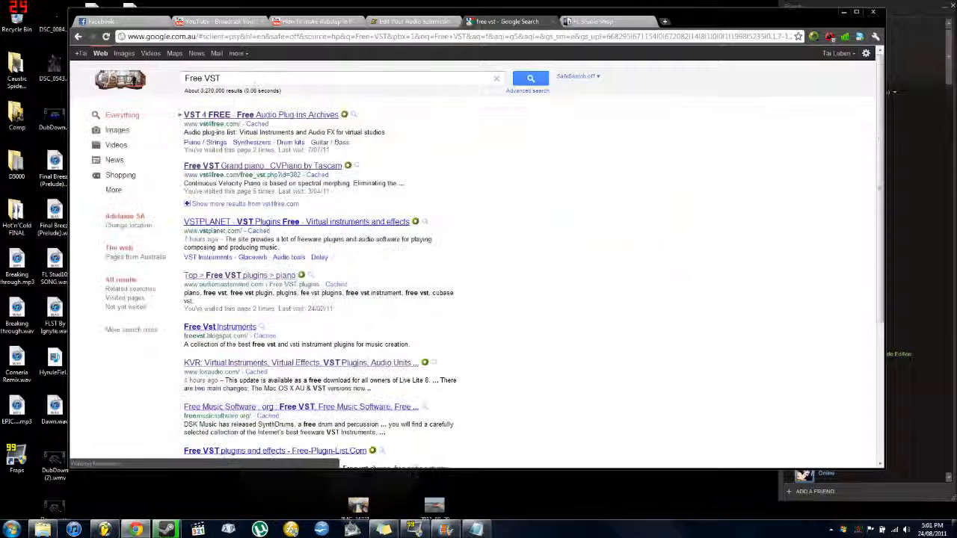
pyautogui.click(243, 116)
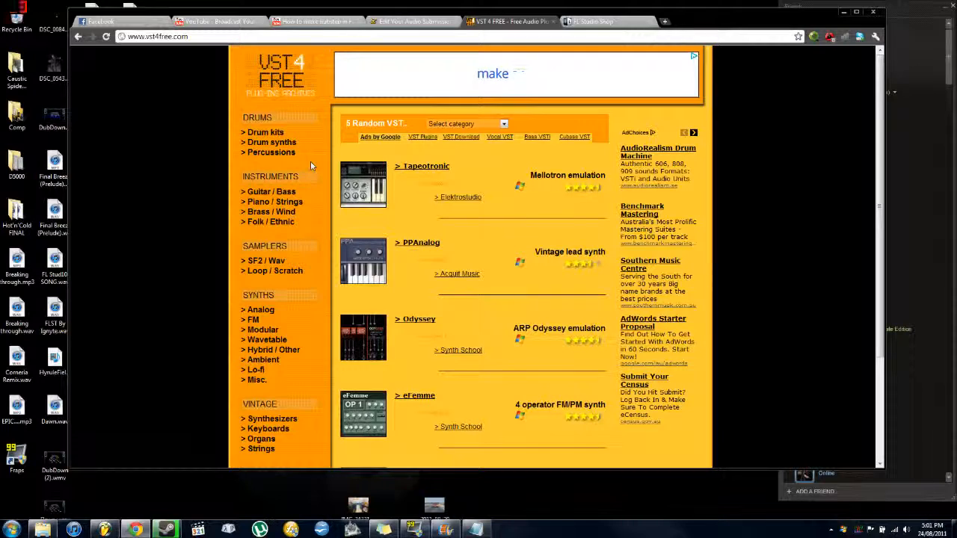
# Open the Piano / Strings category and look through the plug-ins on its first and second pages
pyautogui.click(270, 203)
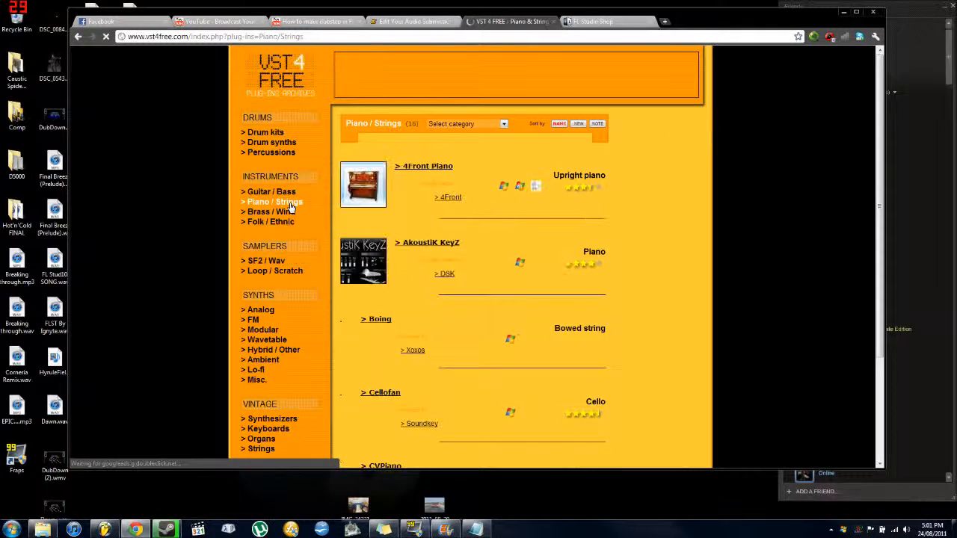
pyautogui.scroll(-3, 290, 208)
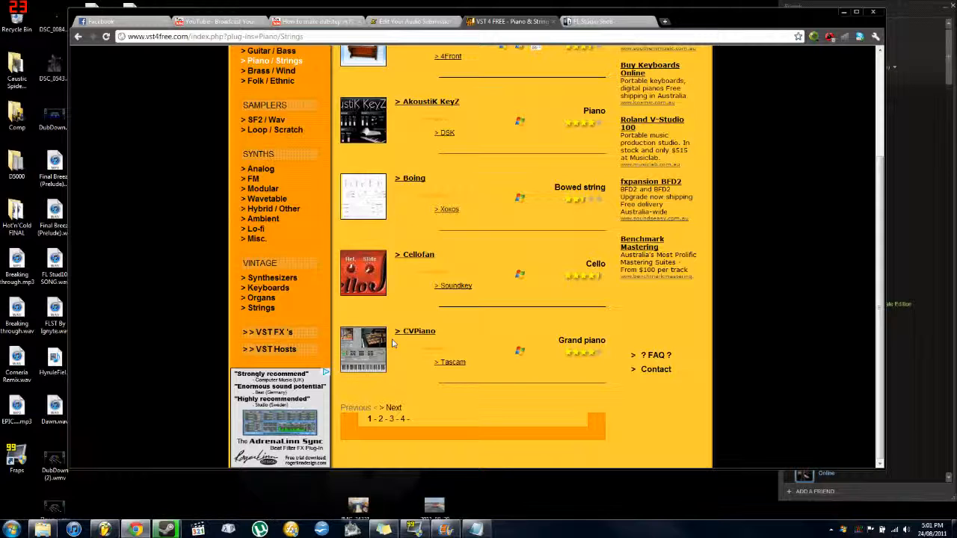
pyautogui.scroll(4, 432, 342)
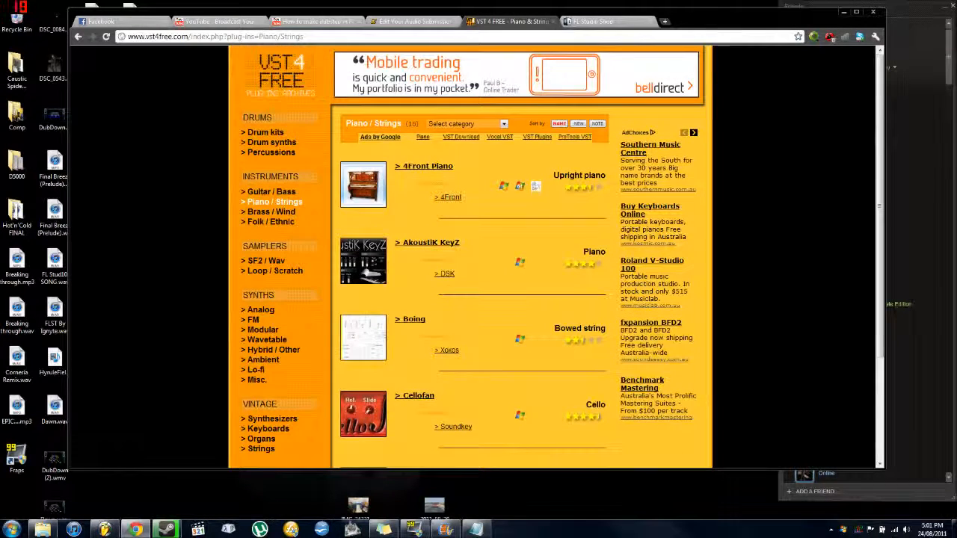
pyautogui.scroll(-3, 414, 338)
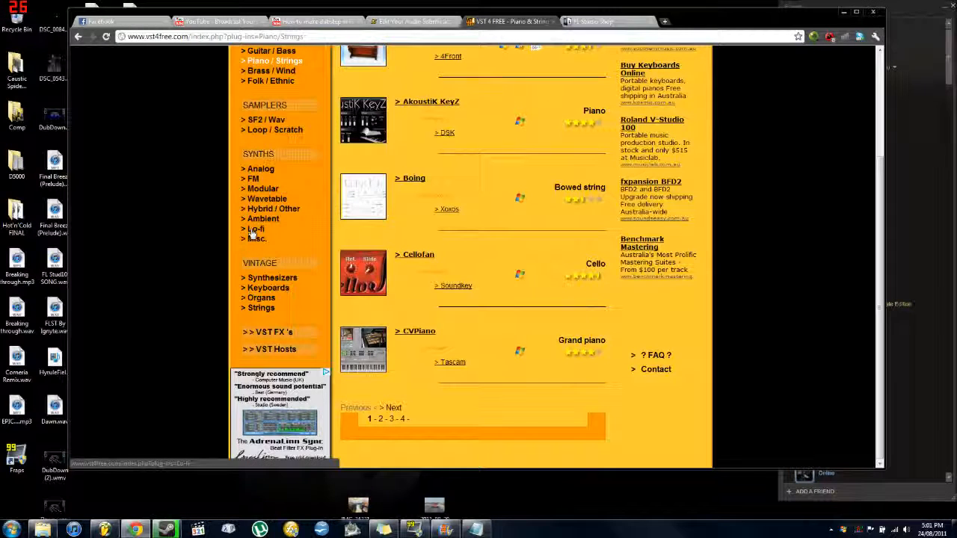
pyautogui.click(380, 420)
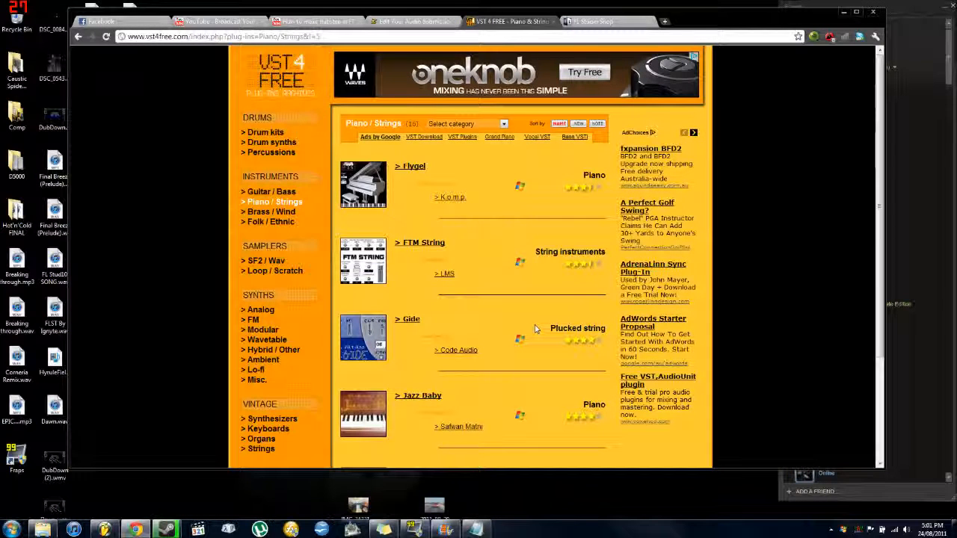
pyautogui.scroll(-2, 523, 329)
pyautogui.scroll(2, 505, 325)
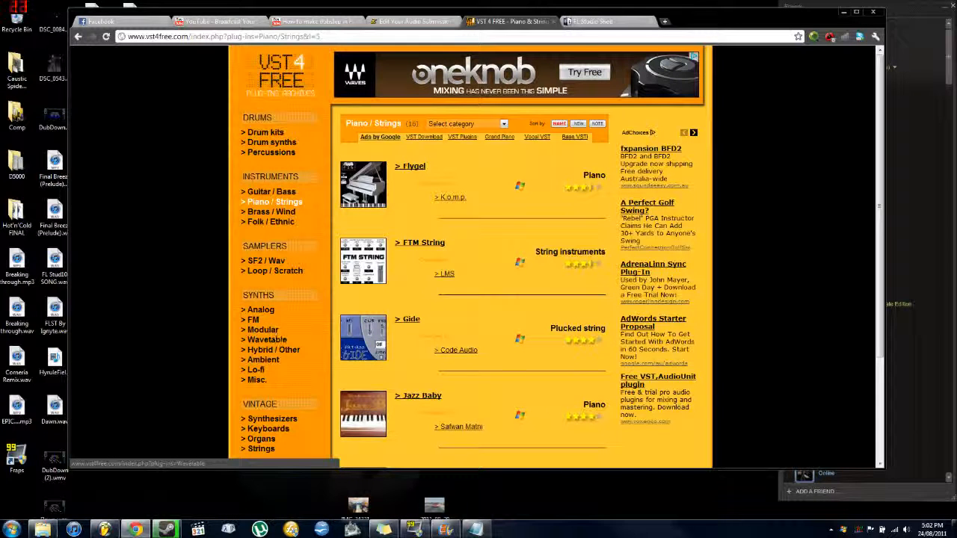
# Open the Apad 4.5 plug-in from the Ambient synths category and examine its description and comments
pyautogui.click(267, 361)
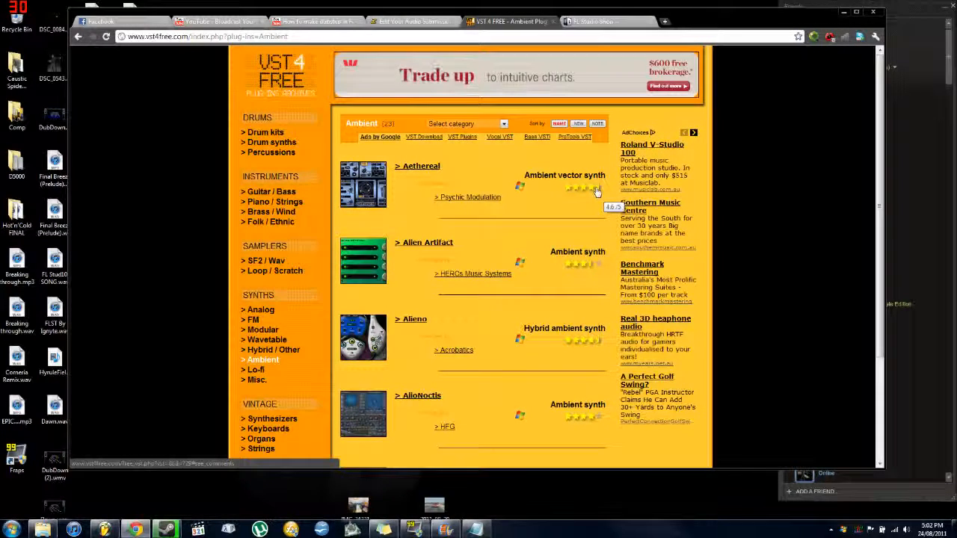
pyautogui.scroll(-2, 595, 193)
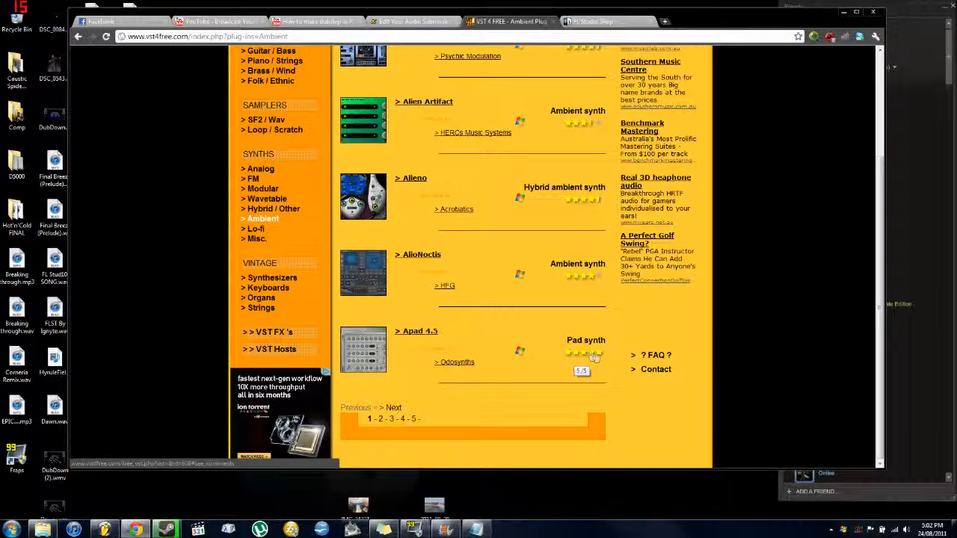
pyautogui.click(420, 335)
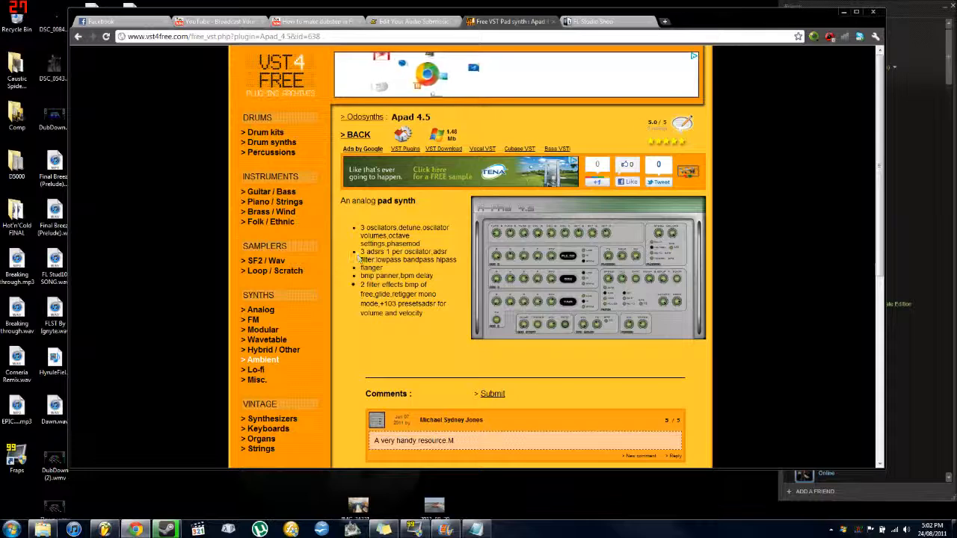
pyautogui.scroll(-3, 425, 311)
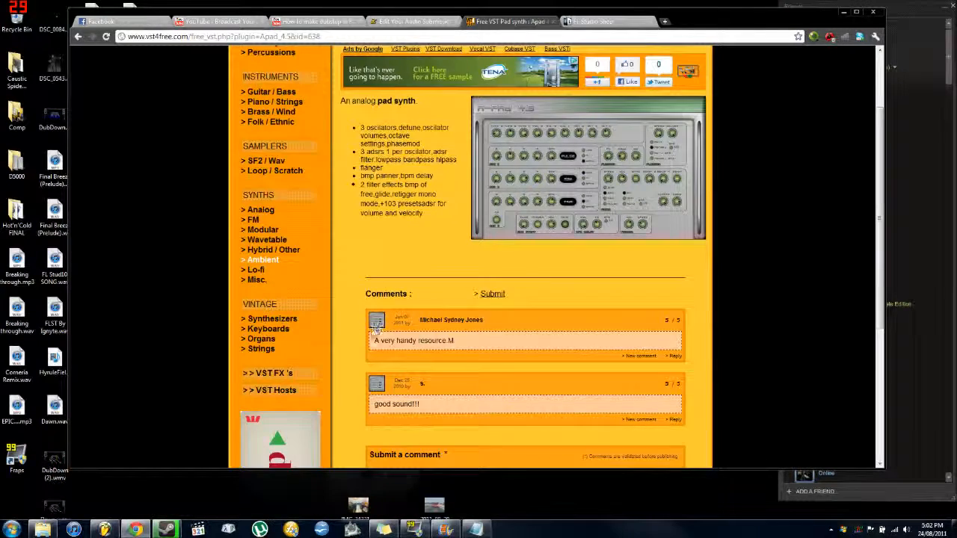
pyautogui.scroll(-3, 377, 329)
pyautogui.scroll(-3, 428, 304)
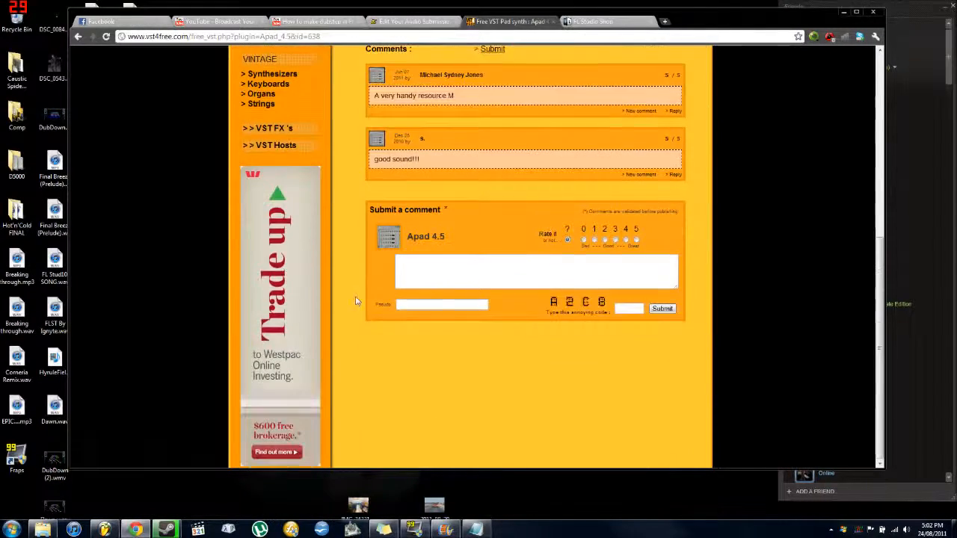
pyautogui.scroll(10, 356, 352)
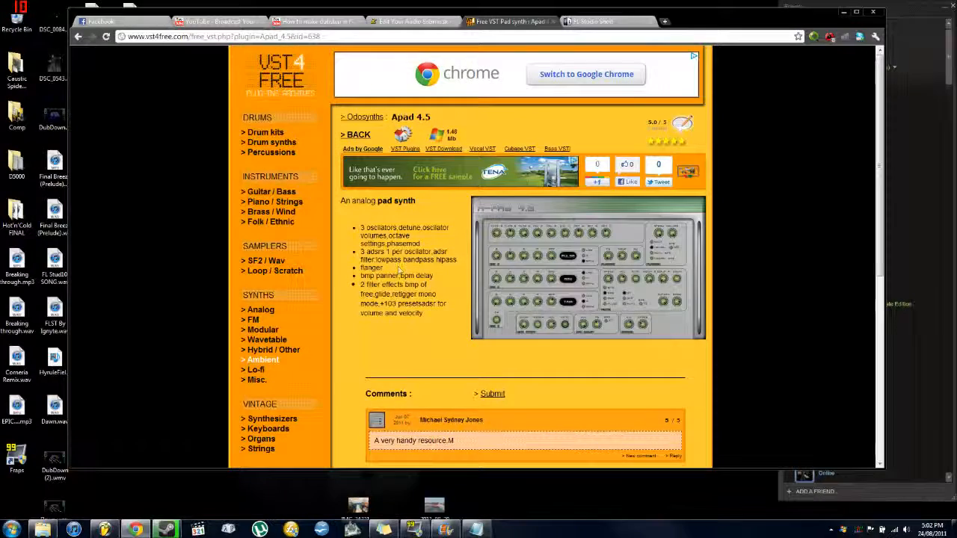
pyautogui.click(444, 150)
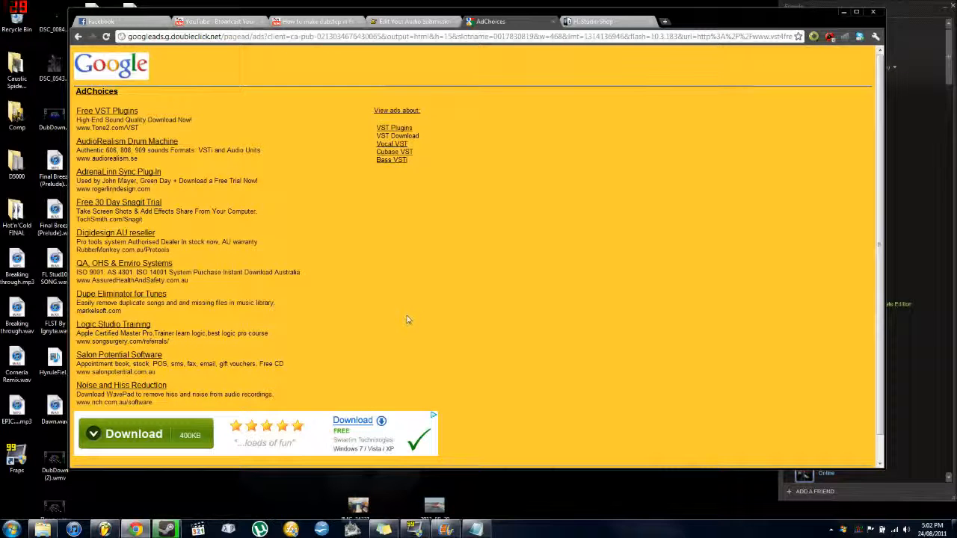
pyautogui.scroll(-1, 408, 320)
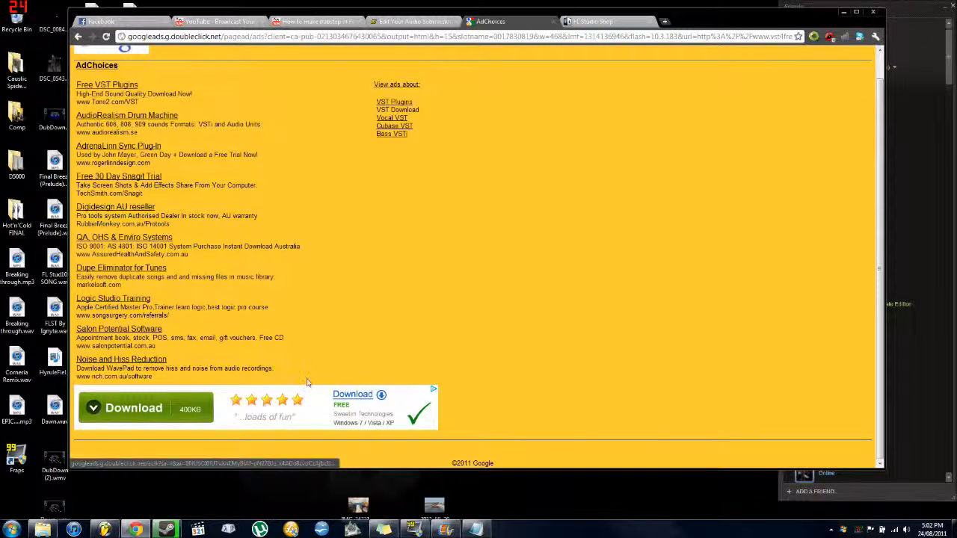
pyautogui.scroll(1, 306, 382)
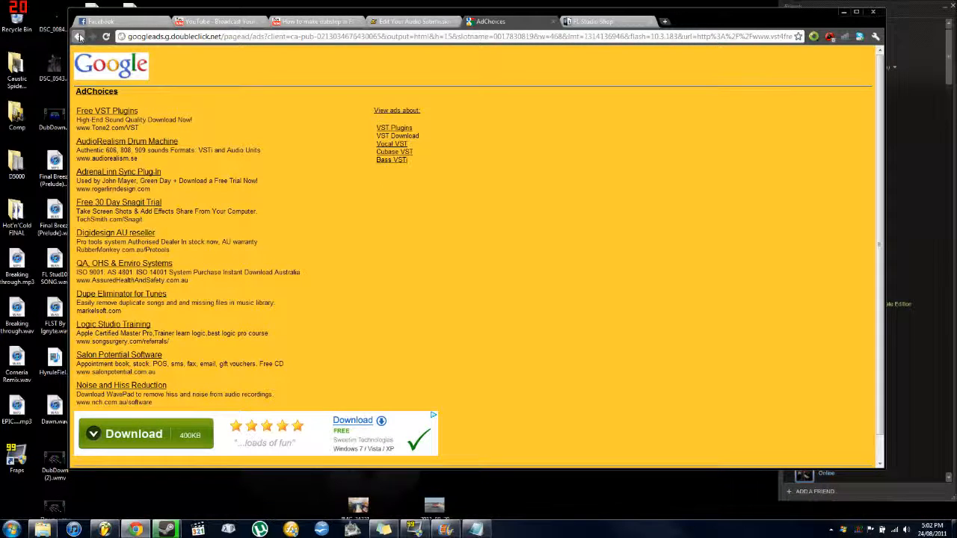
pyautogui.click(78, 37)
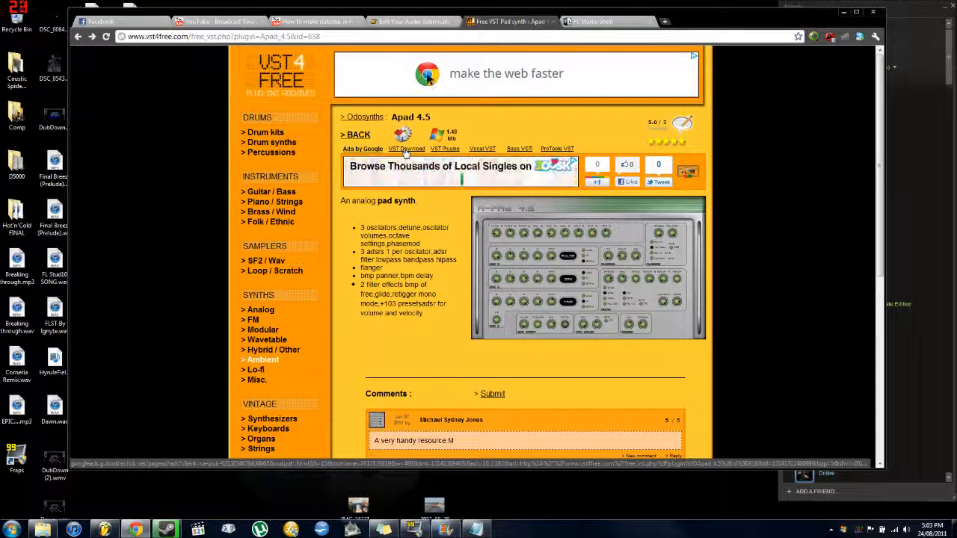
# Download the Windows version of Apad 4.5 and open the apad4 folder inside the downloaded apad4.zip
pyautogui.click(441, 138)
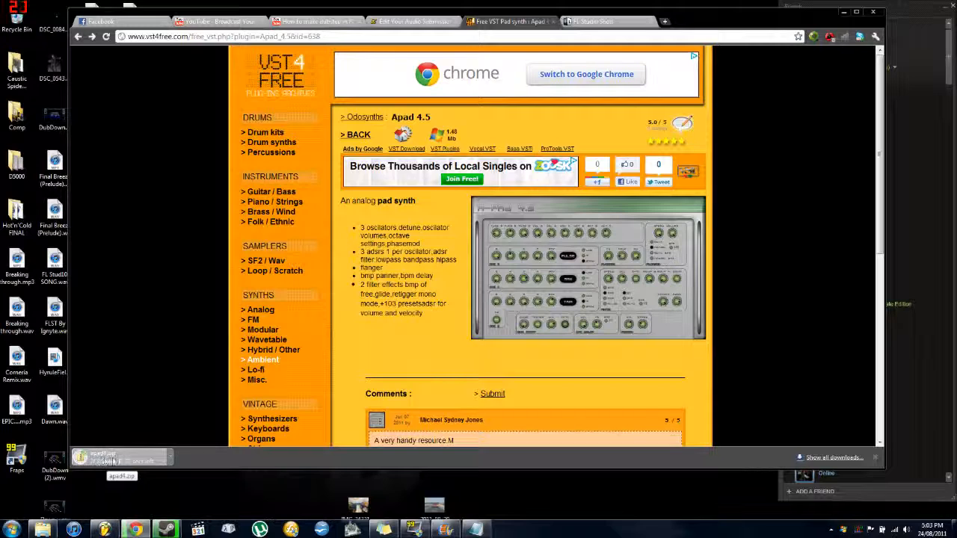
pyautogui.click(122, 463)
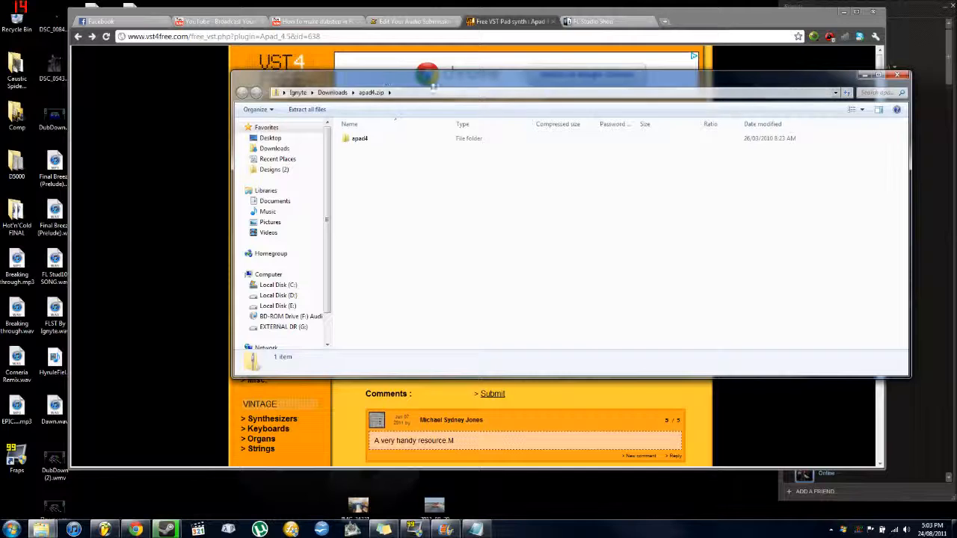
pyautogui.click(296, 134)
pyautogui.doubleClick(299, 134)
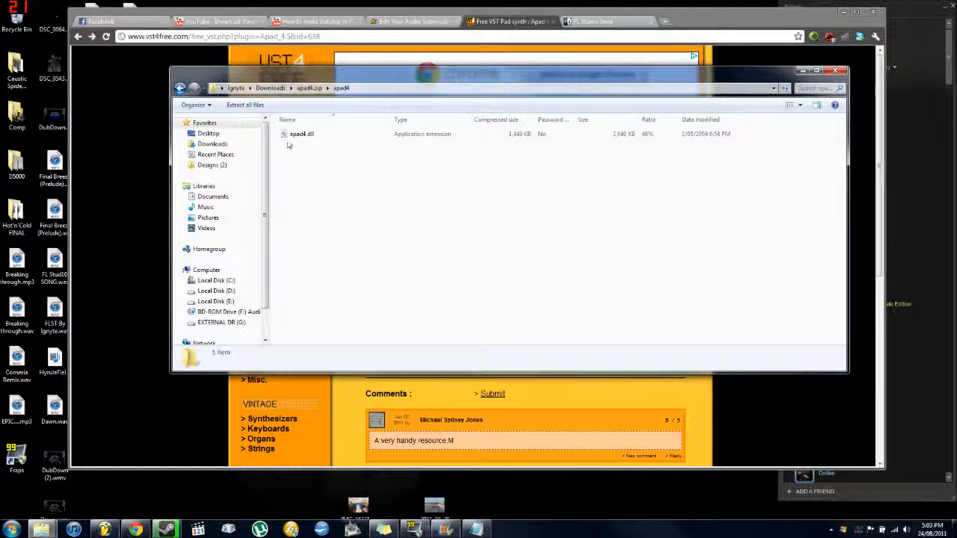
pyautogui.click(299, 134)
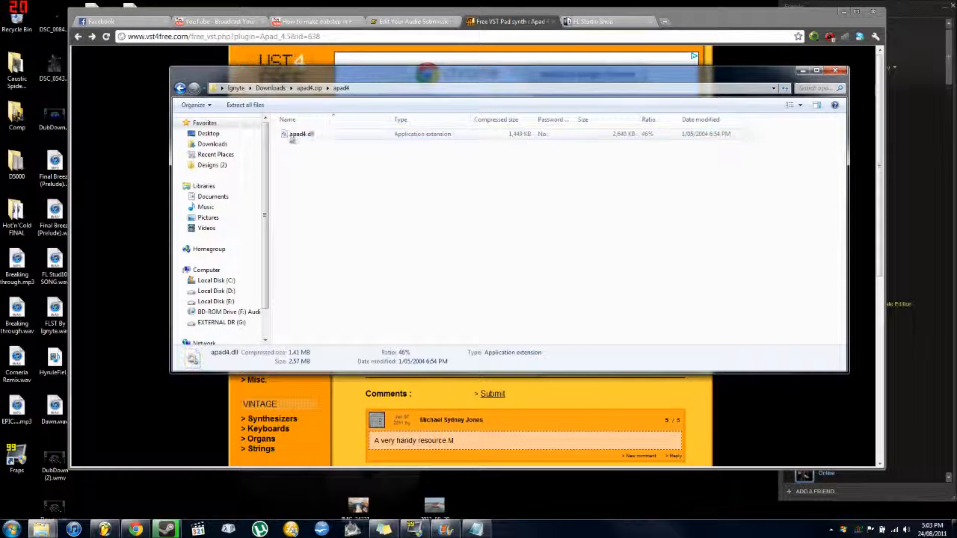
pyautogui.moveTo(500, 72); pyautogui.dragTo(610, 53)
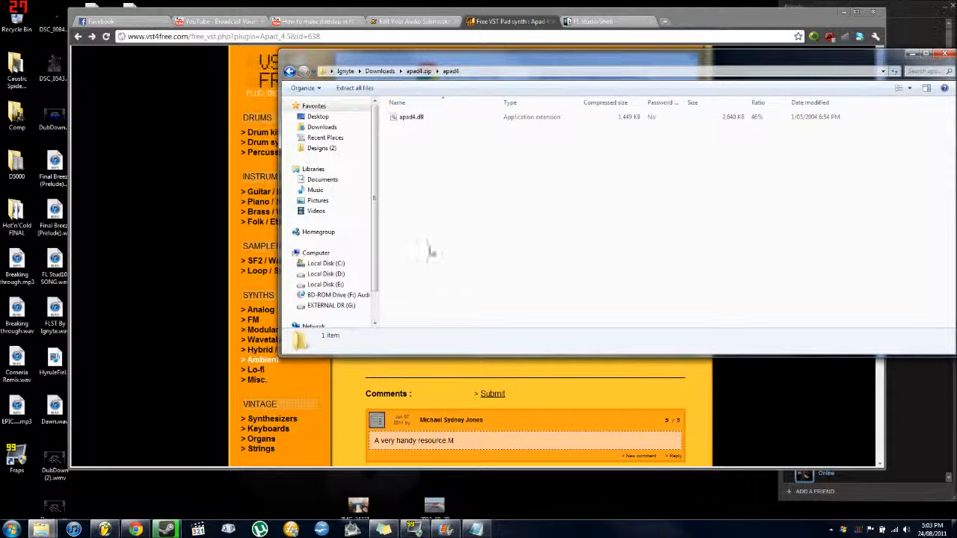
# Open a second Explorer window, shrink it, place it below the archive window and show Local Disk (C:) in it
pyautogui.press('super+e')
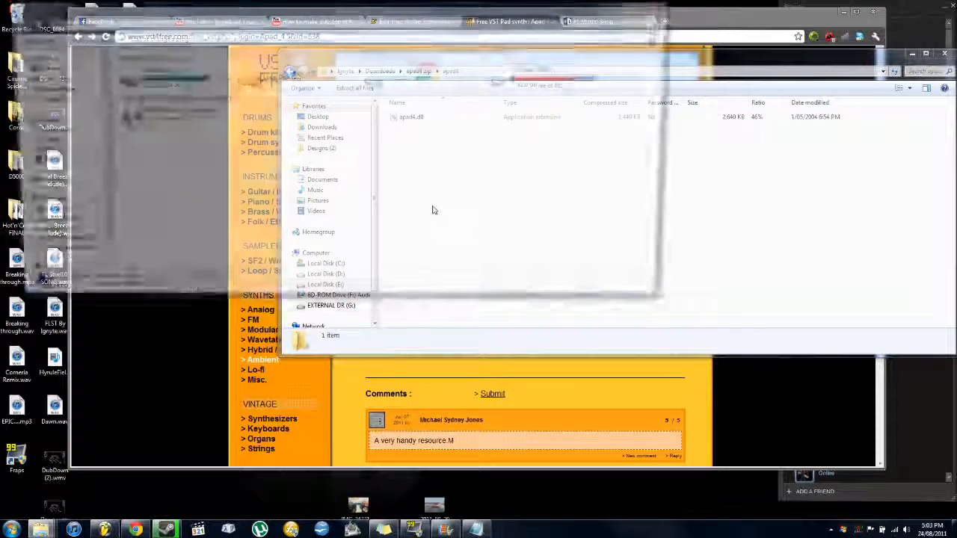
pyautogui.click(678, 138)
pyautogui.hotkey('alt', 'Tab')
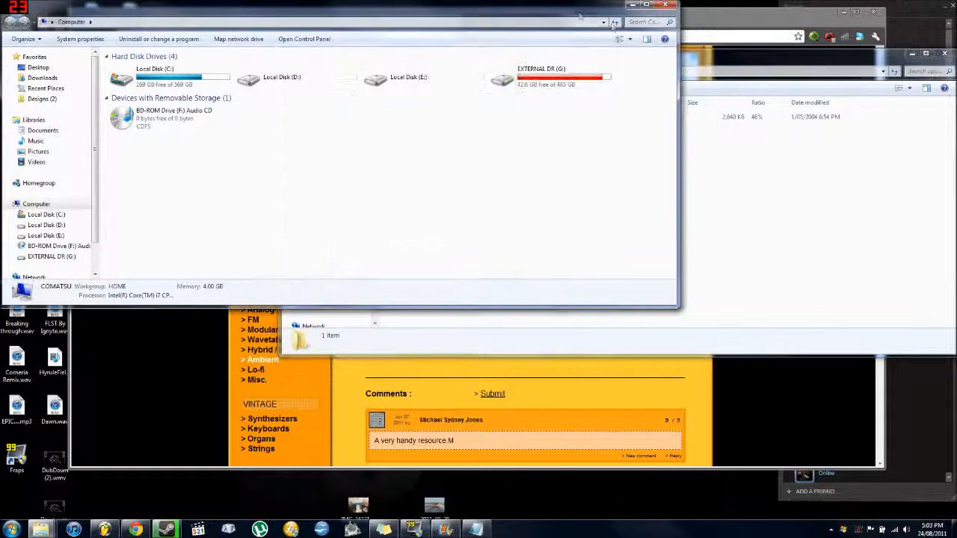
pyautogui.moveTo(677, 101); pyautogui.dragTo(346, 79)
pyautogui.moveTo(300, 1)
pyautogui.mouseDown()
pyautogui.moveTo(304, 144)
pyautogui.moveTo(303, 9)
pyautogui.mouseUp()
pyautogui.moveTo(241, 22); pyautogui.dragTo(366, 152)
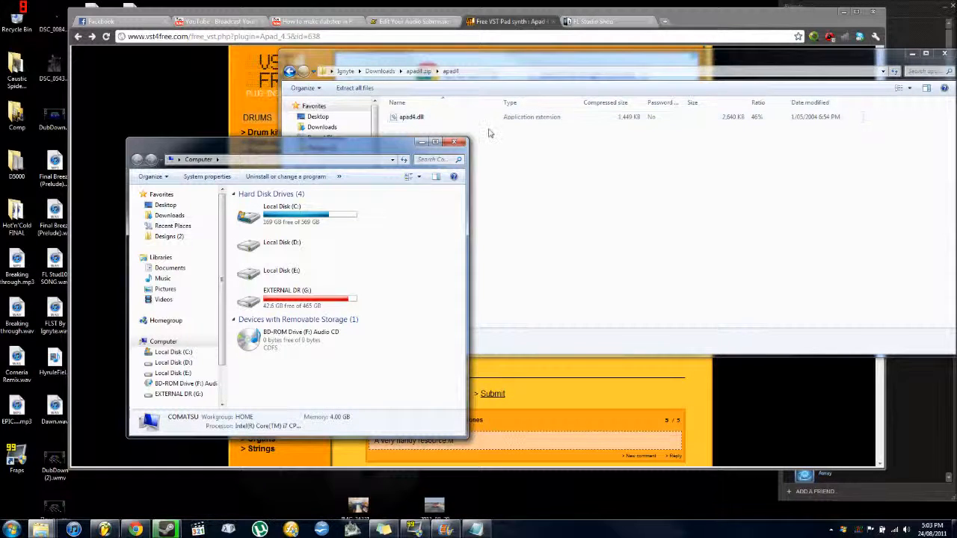
pyautogui.click(438, 121)
pyautogui.click(247, 145)
pyautogui.click(176, 352)
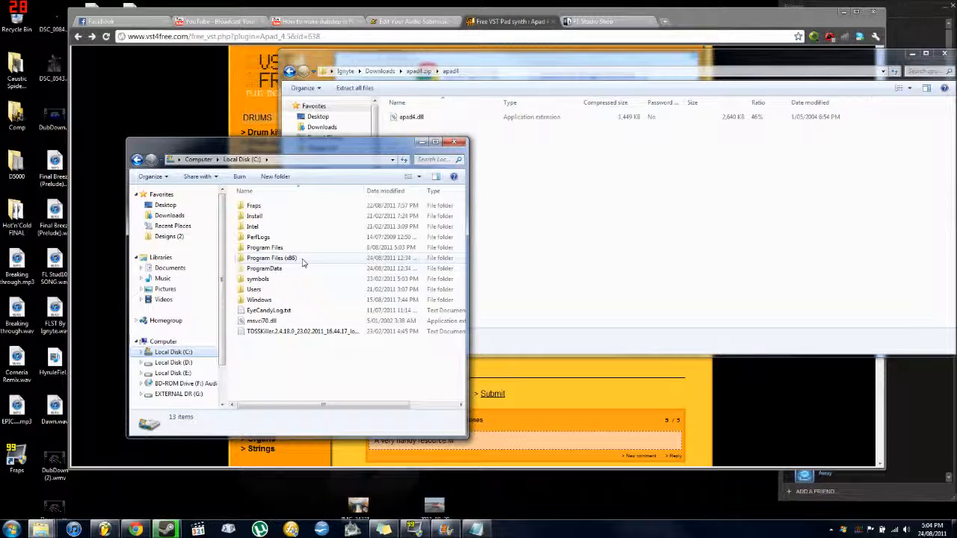
# Narrow the apad4 archive window and place it beside the Local Disk (C:) window
pyautogui.moveTo(520, 61)
pyautogui.mouseDown()
pyautogui.moveTo(549, 53)
pyautogui.moveTo(515, 63)
pyautogui.mouseUp()
pyautogui.moveTo(952, 112); pyautogui.dragTo(627, 98)
pyautogui.moveTo(522, 62); pyautogui.dragTo(800, 56)
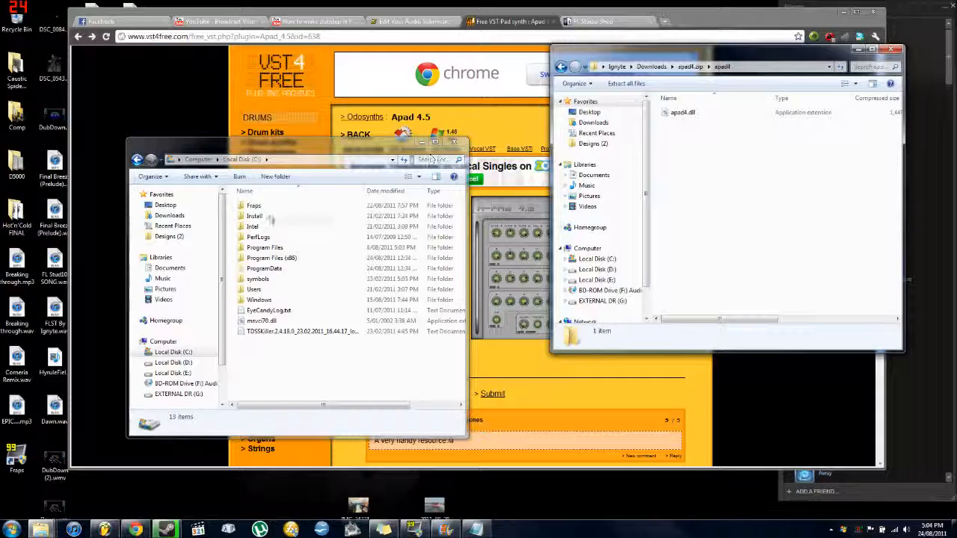
# Look into the Program Files (x86) and Program Files folders on Local Disk (C:), returning to the drive's root after each
pyautogui.doubleClick(270, 257)
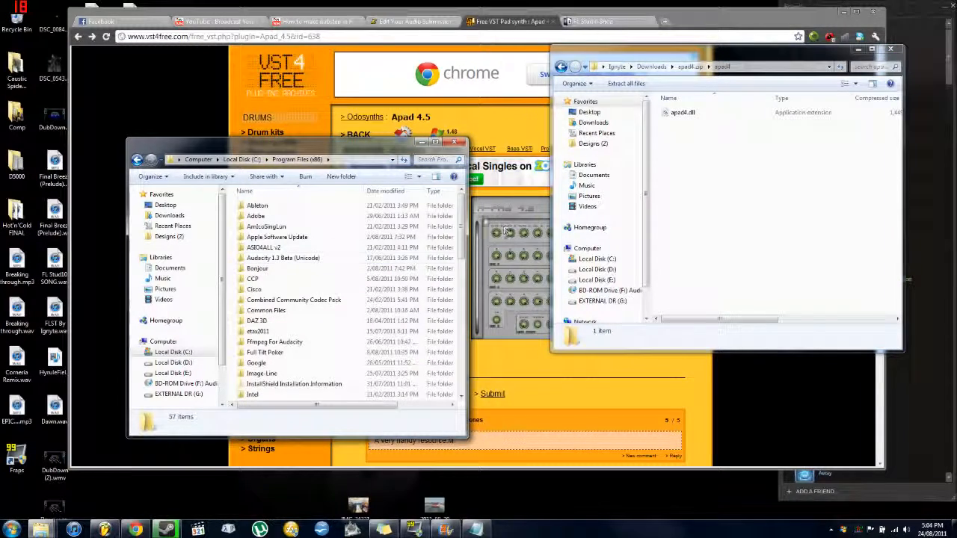
pyautogui.moveTo(463, 222); pyautogui.dragTo(464, 290)
pyautogui.click(137, 159)
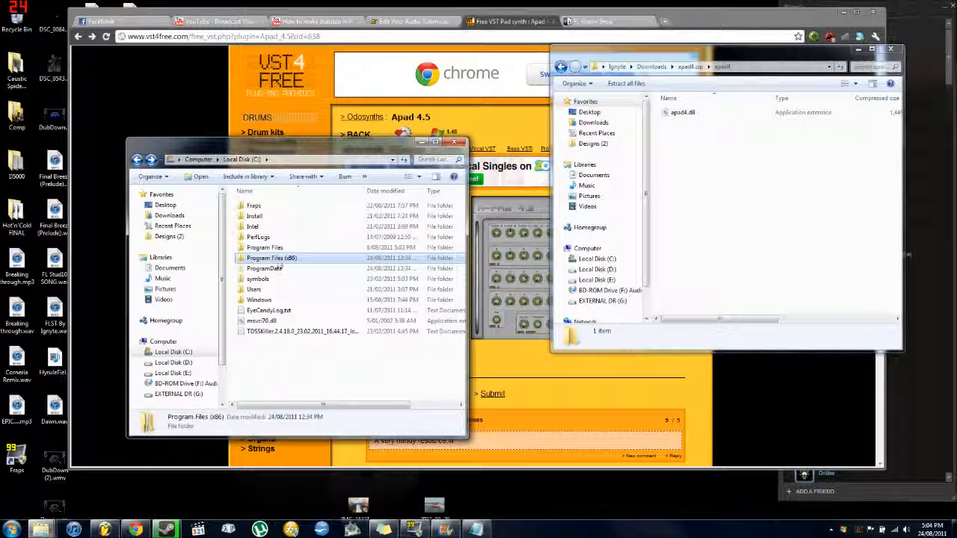
pyautogui.click(279, 249)
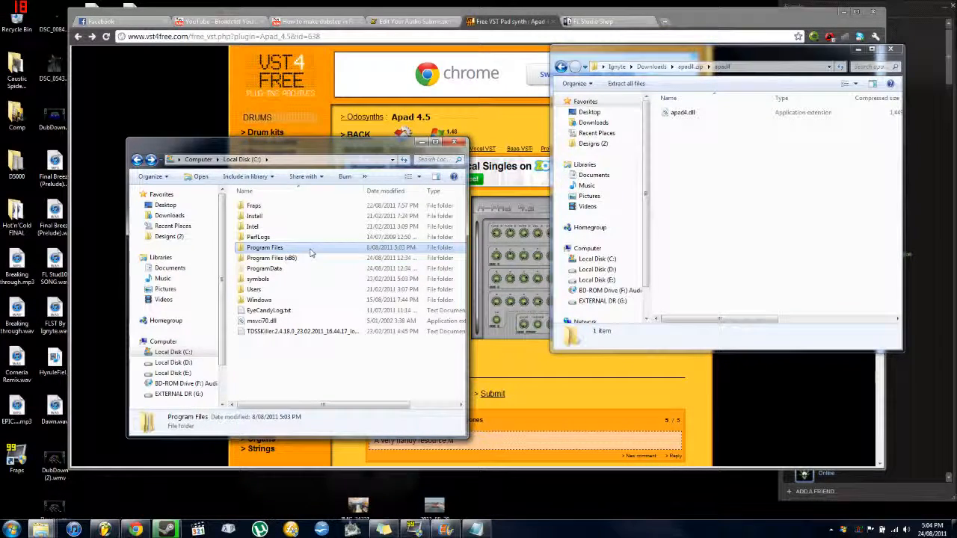
pyautogui.doubleClick(265, 249)
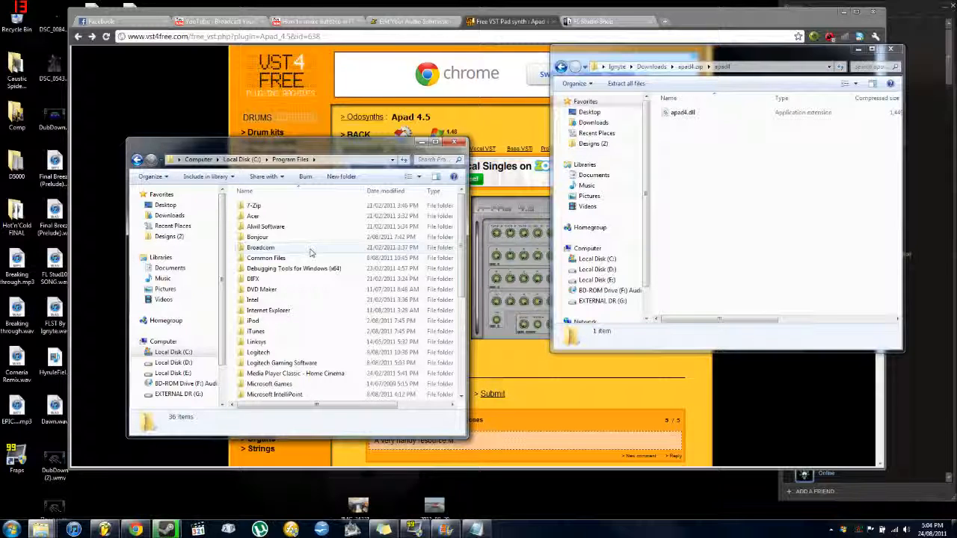
pyautogui.press('BackSpace')
# Open the VstPlugins folder inside Program Files (x86) and look through its plug-in files, including the Grizzly subfolder
pyautogui.click(295, 258)
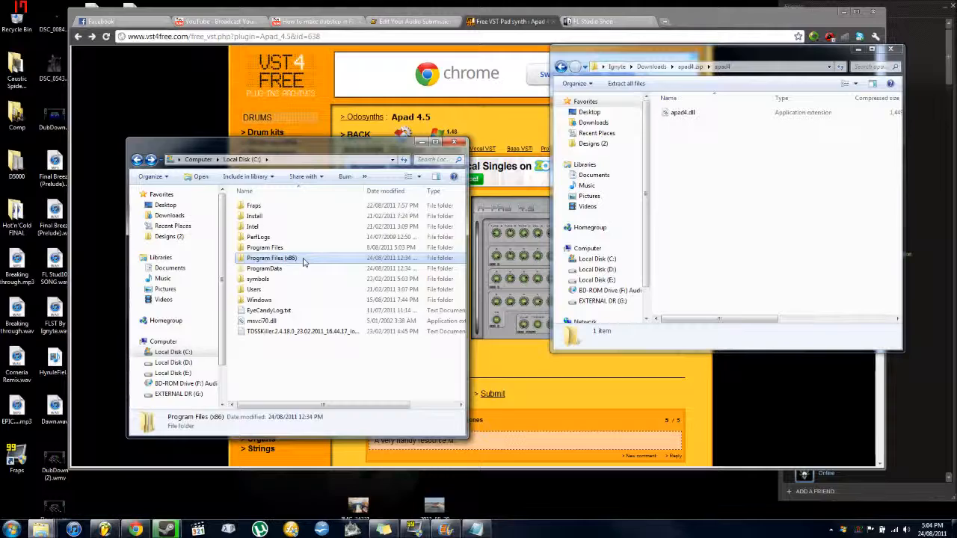
pyautogui.doubleClick(303, 259)
pyautogui.moveTo(463, 215); pyautogui.dragTo(458, 297)
pyautogui.scroll(-5, 292, 329)
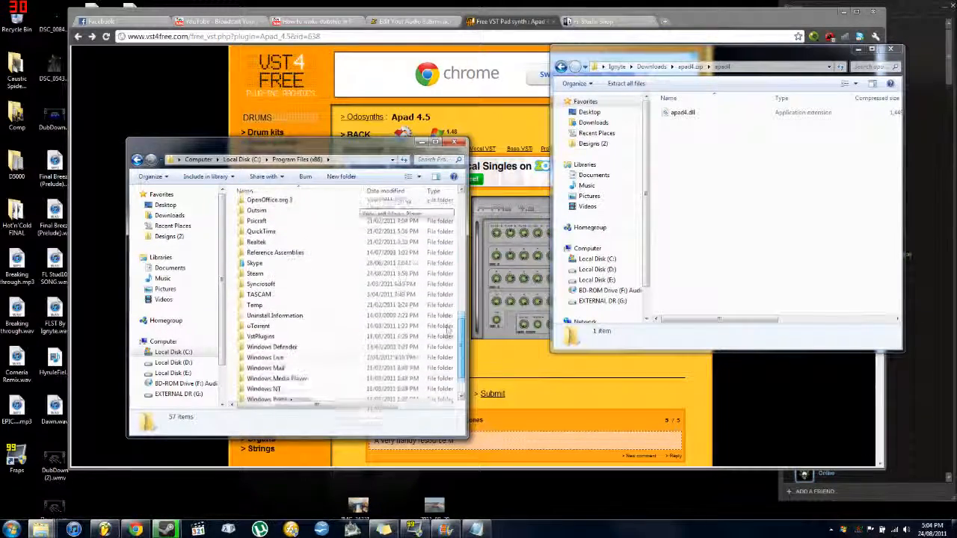
pyautogui.doubleClick(288, 326)
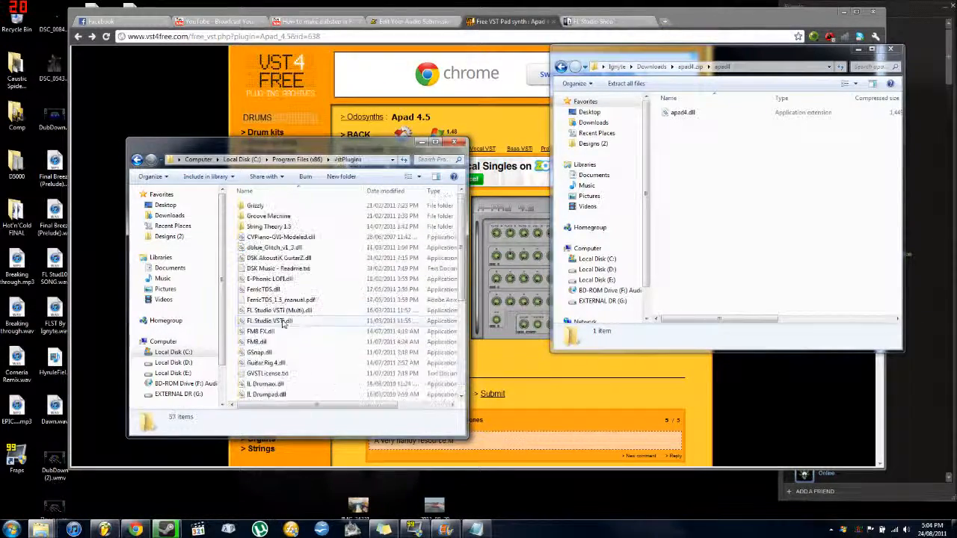
pyautogui.doubleClick(272, 206)
pyautogui.press('BackSpace')
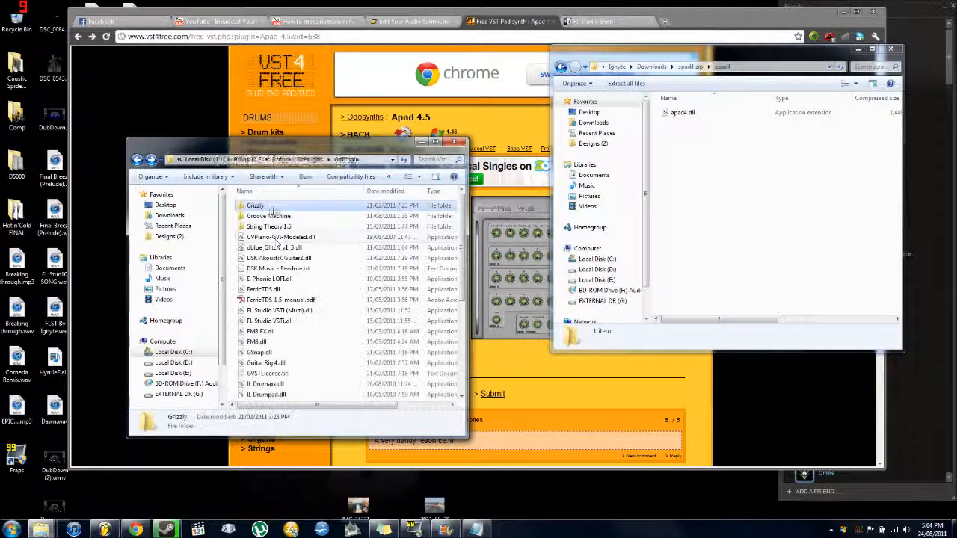
pyautogui.scroll(-6, 284, 274)
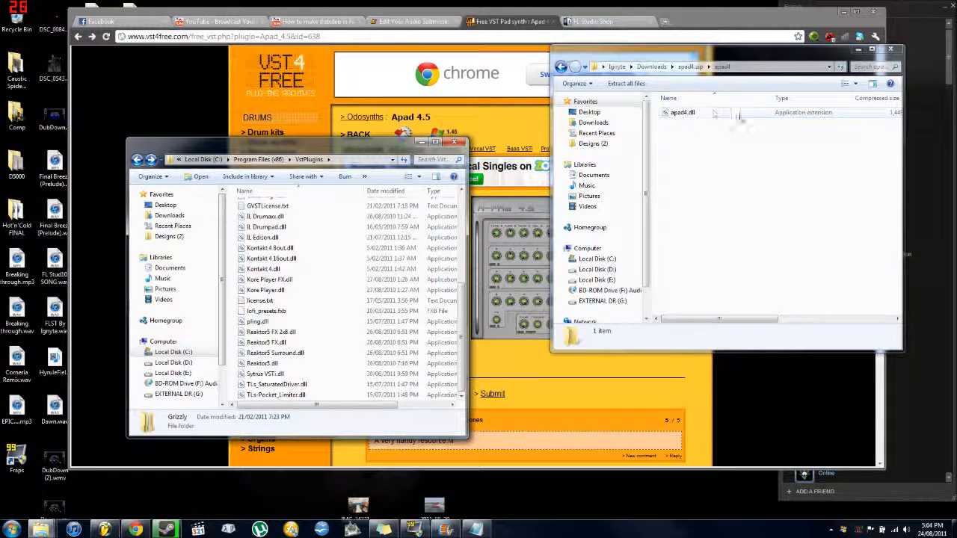
# Copy apad4.dll from the archive into the VstPlugins folder, granting permission, and close the archive window
pyautogui.click(681, 114)
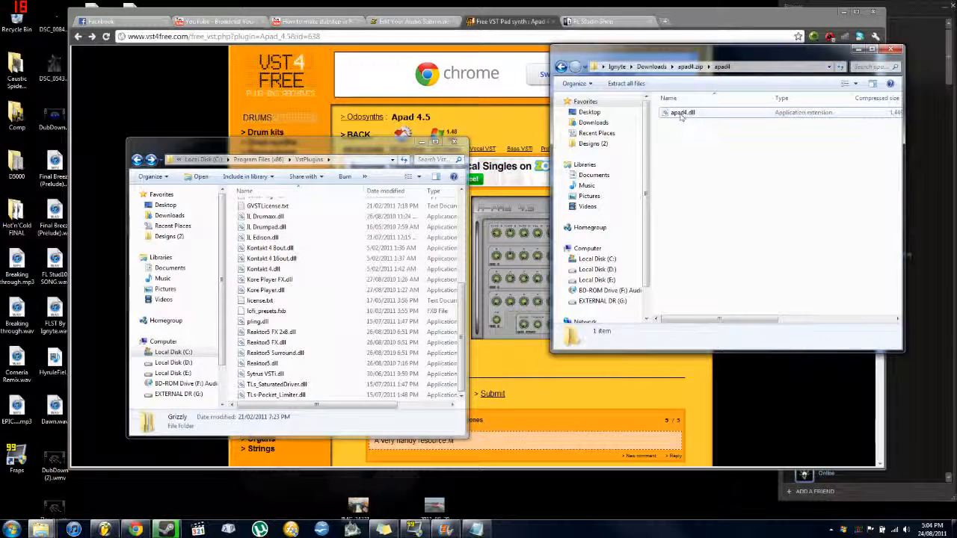
pyautogui.moveTo(681, 116); pyautogui.dragTo(396, 322)
pyautogui.click(468, 314)
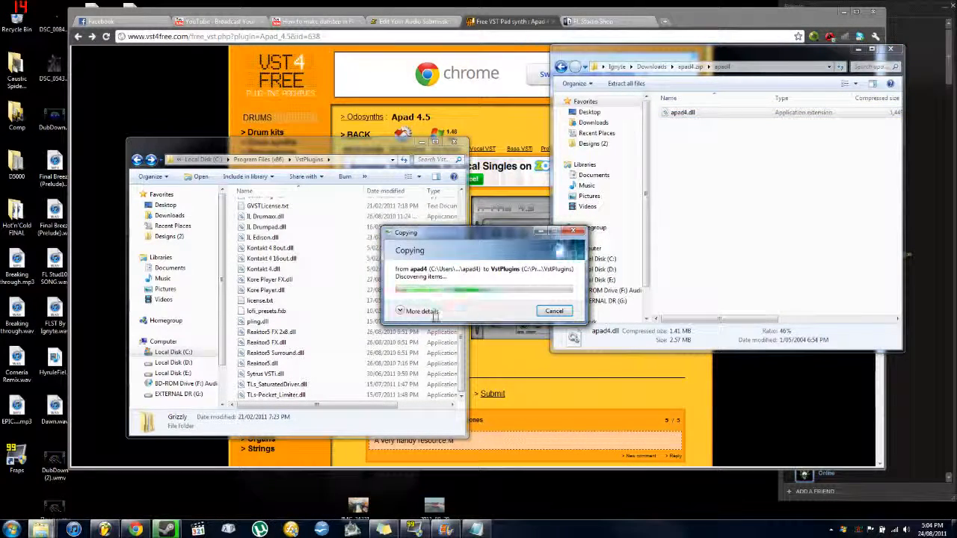
pyautogui.click(431, 312)
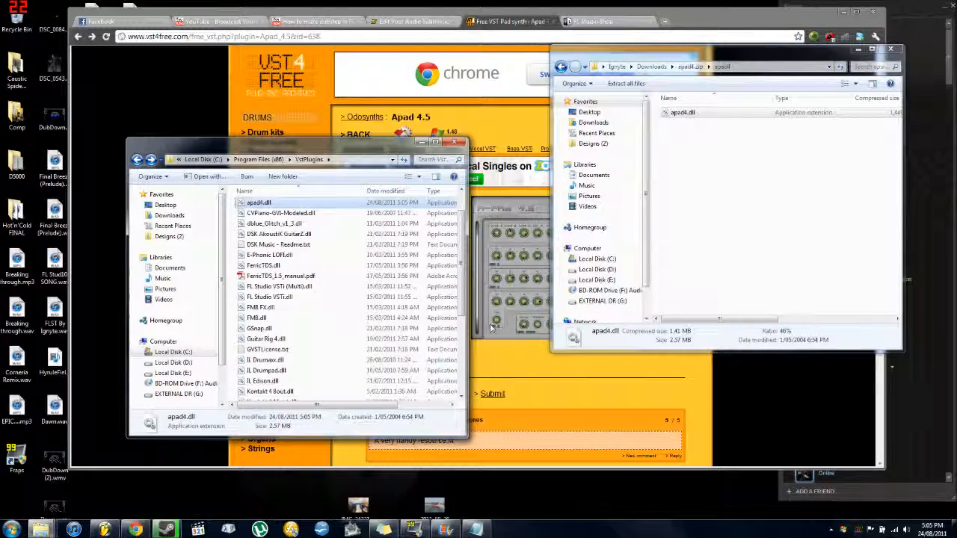
pyautogui.click(891, 50)
pyautogui.moveTo(326, 139); pyautogui.dragTo(430, 109)
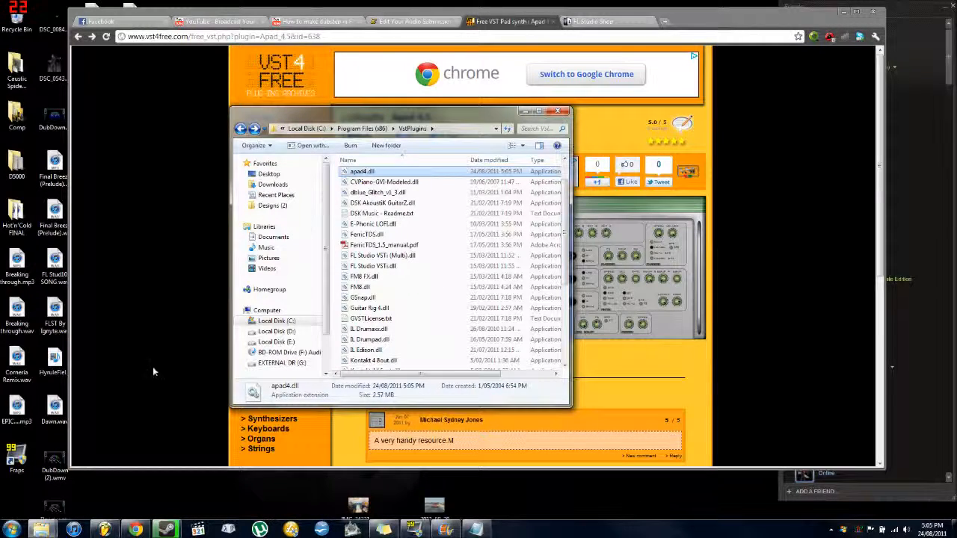
# Switch to FL Studio and move the Snare channel settings and the step sequencer to free spots in the workspace
pyautogui.click(106, 529)
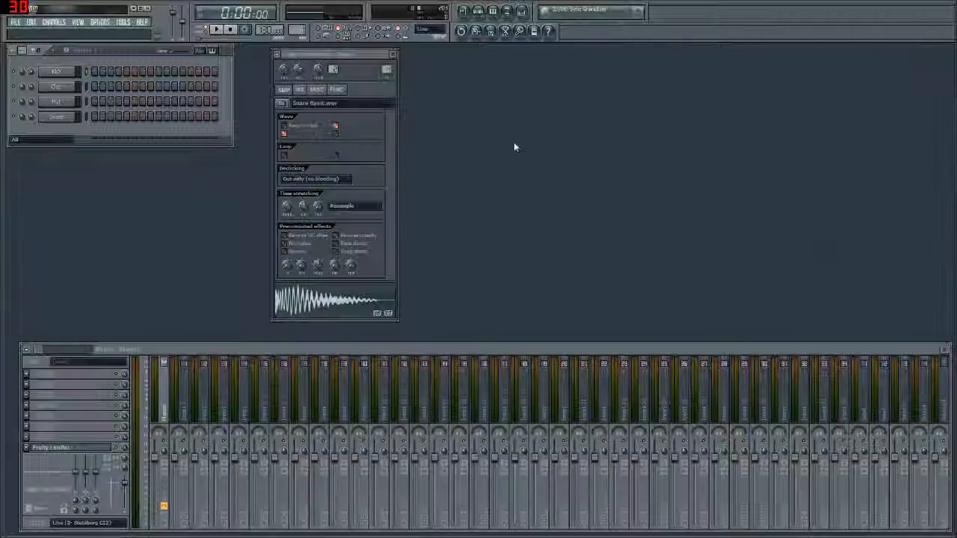
pyautogui.moveTo(360, 55); pyautogui.dragTo(573, 67)
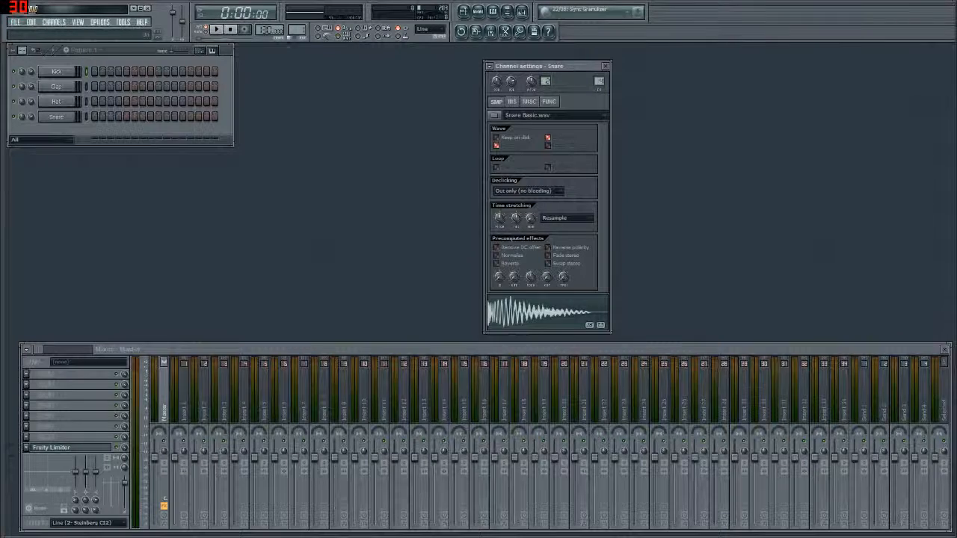
pyautogui.moveTo(112, 50); pyautogui.dragTo(170, 60)
# Open the full generator plug-in list for inserting a channel and show its VST 1 & 2 plugins section
pyautogui.rightClick(130, 82)
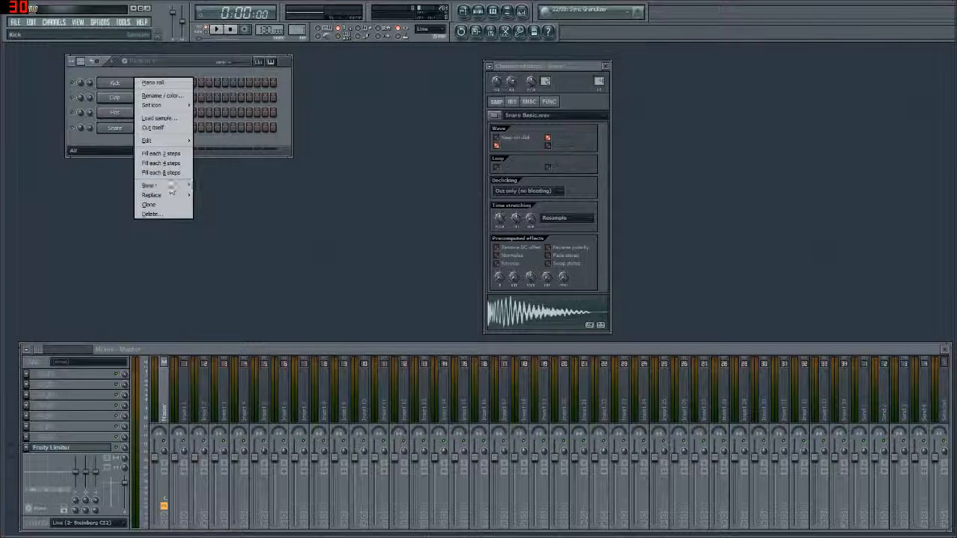
pyautogui.moveTo(167, 191)
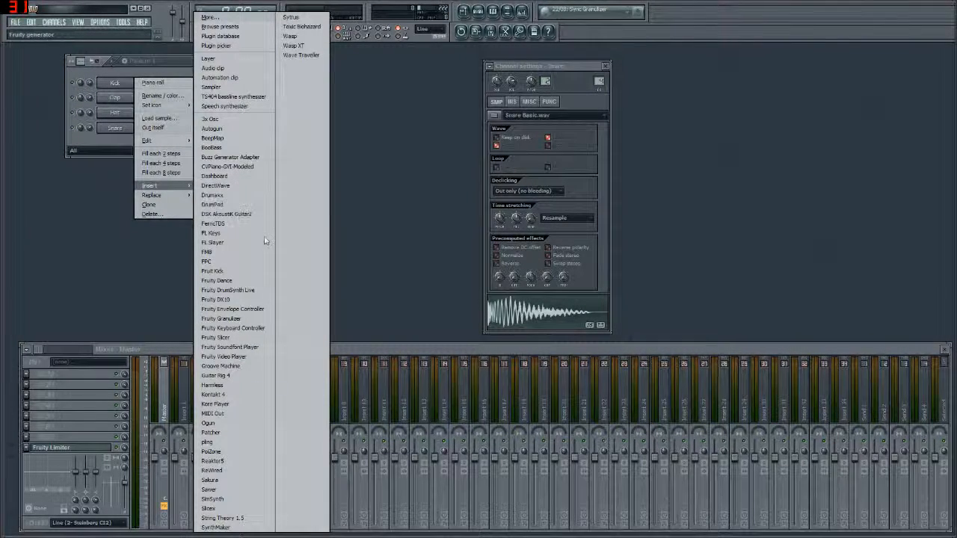
pyautogui.click(236, 18)
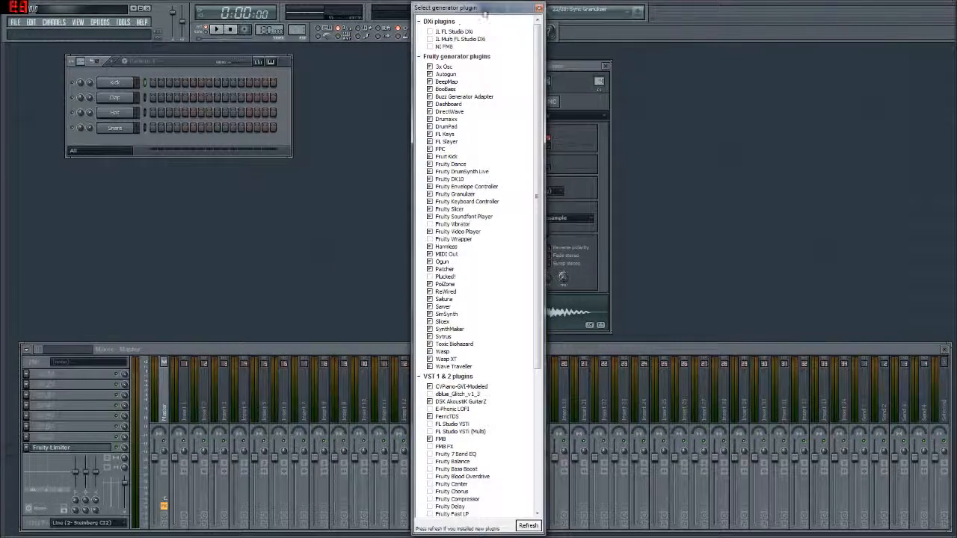
pyautogui.moveTo(498, 9); pyautogui.dragTo(520, 7)
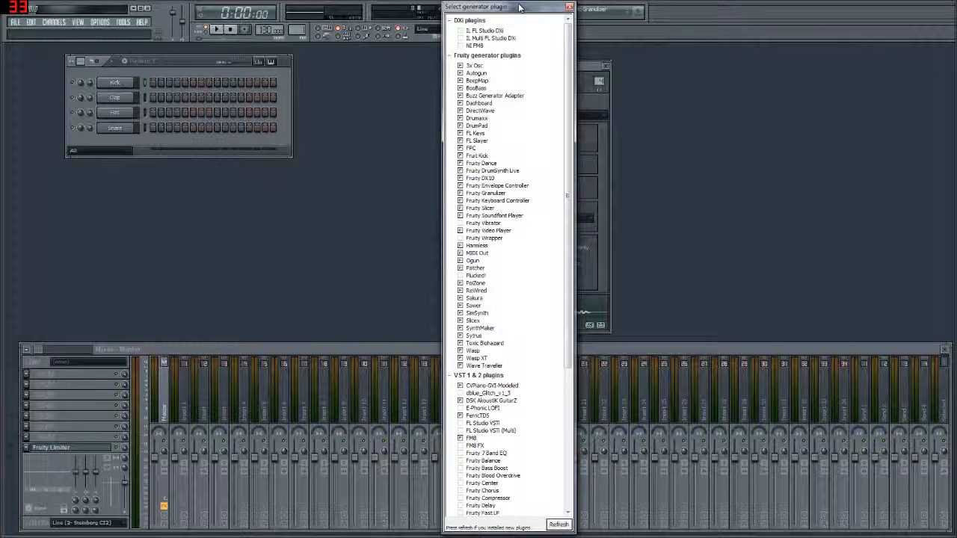
pyautogui.moveTo(571, 43); pyautogui.dragTo(577, 279)
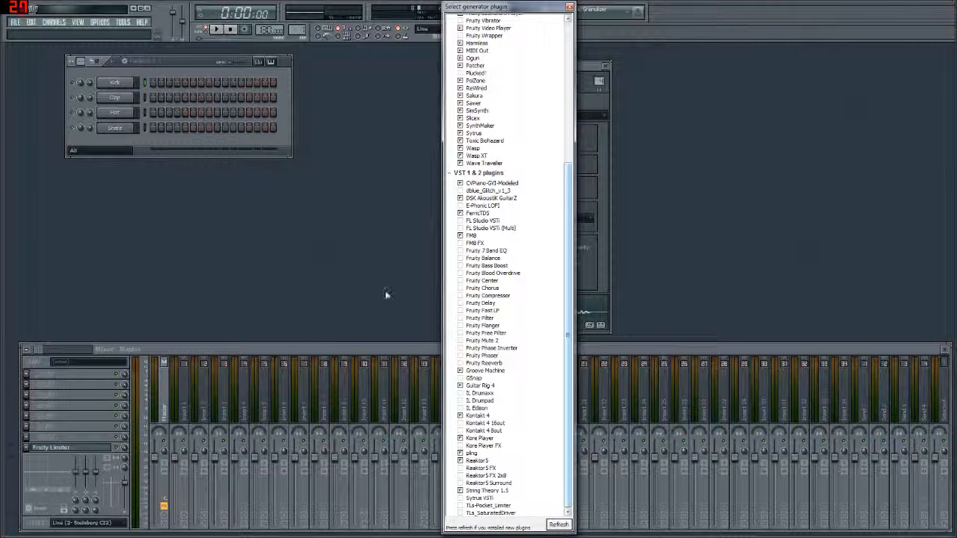
# Close the generator plug-in list, rescan the devices in the MIDI settings and select the Akai MPK49 input
pyautogui.click(110, 13)
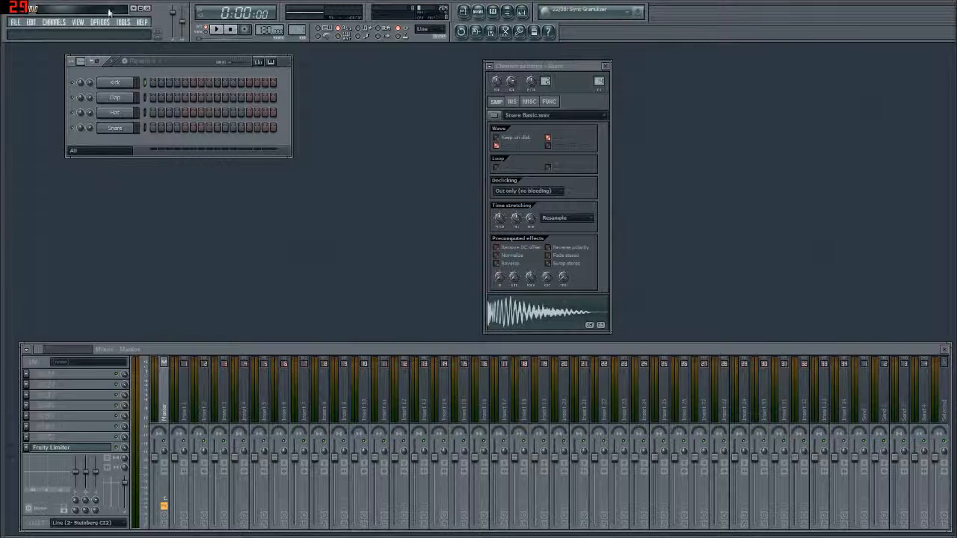
pyautogui.click(100, 22)
pyautogui.click(104, 36)
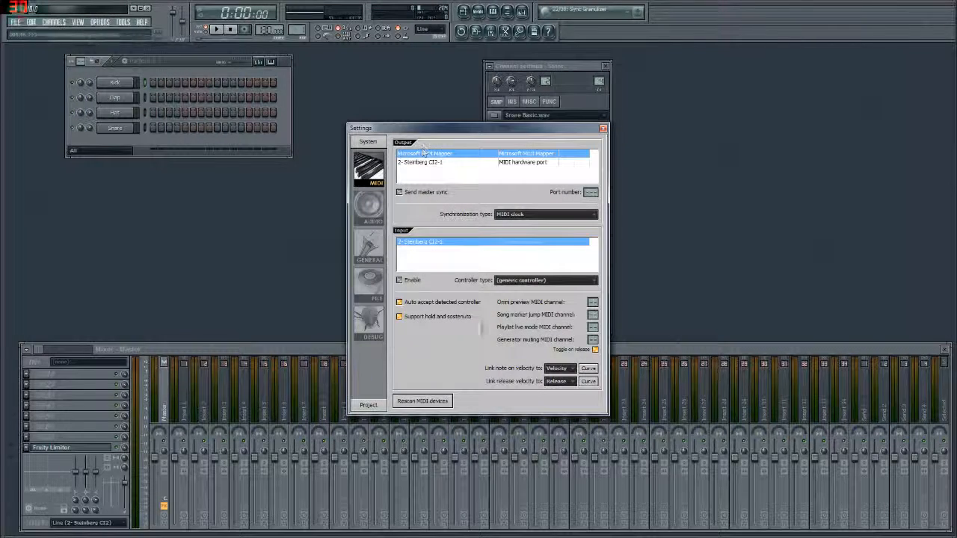
pyautogui.click(426, 401)
pyautogui.click(419, 251)
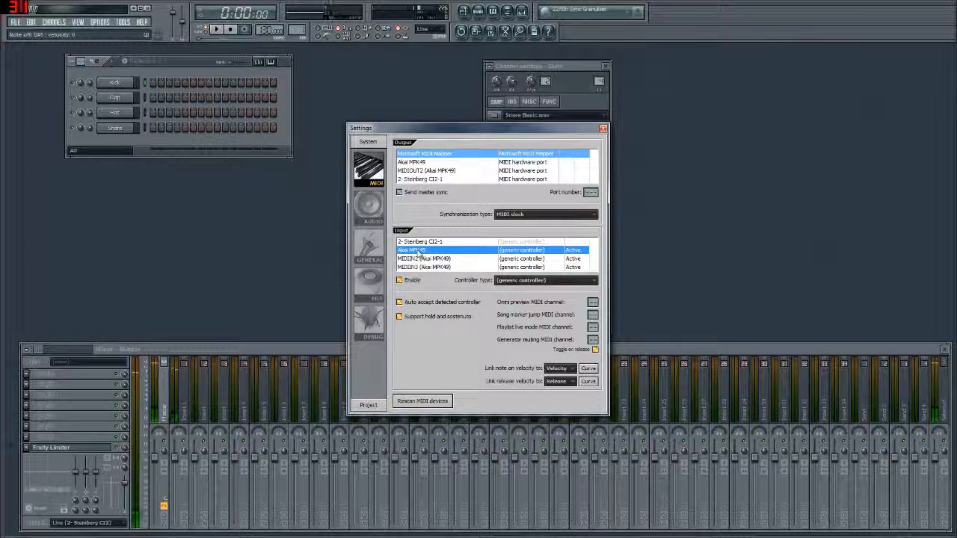
pyautogui.click(603, 128)
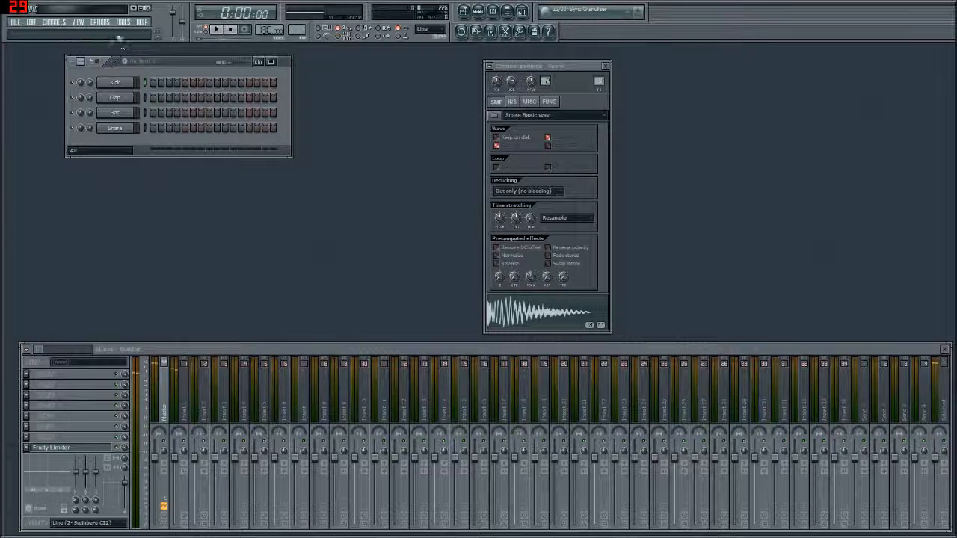
# Reopen the full generator plug-in list for inserting a channel and look through its Fruity generator and VST 1 & 2 sections
pyautogui.rightClick(115, 83)
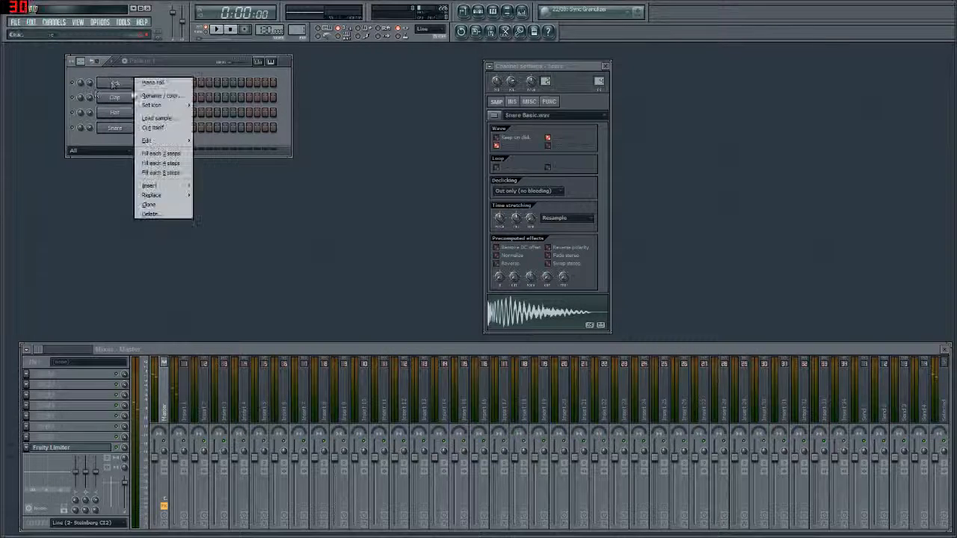
pyautogui.moveTo(161, 186)
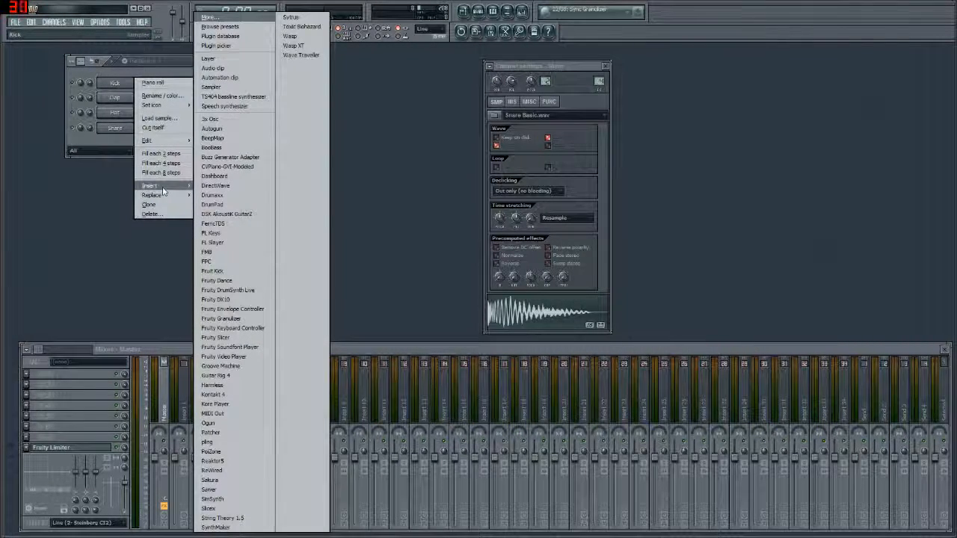
pyautogui.click(232, 18)
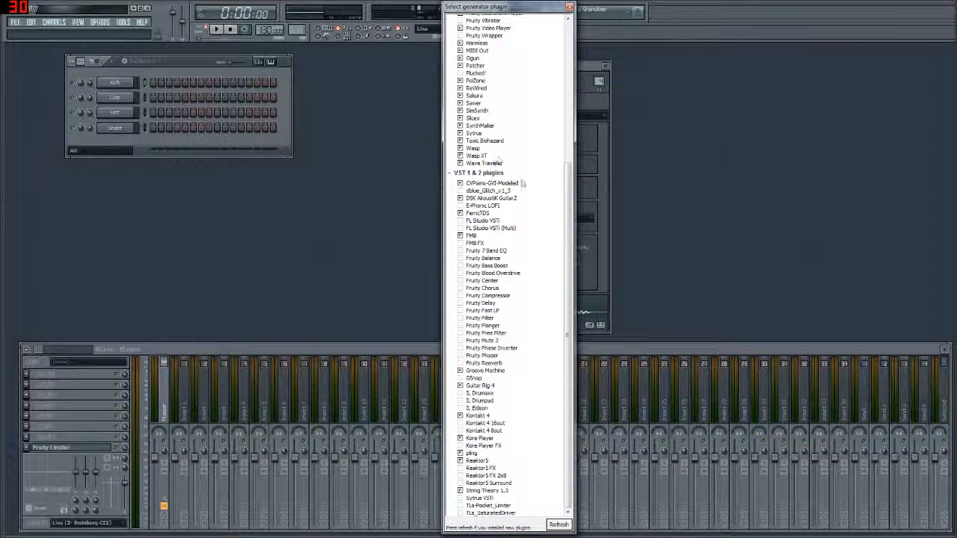
pyautogui.moveTo(568, 219); pyautogui.dragTo(528, 383)
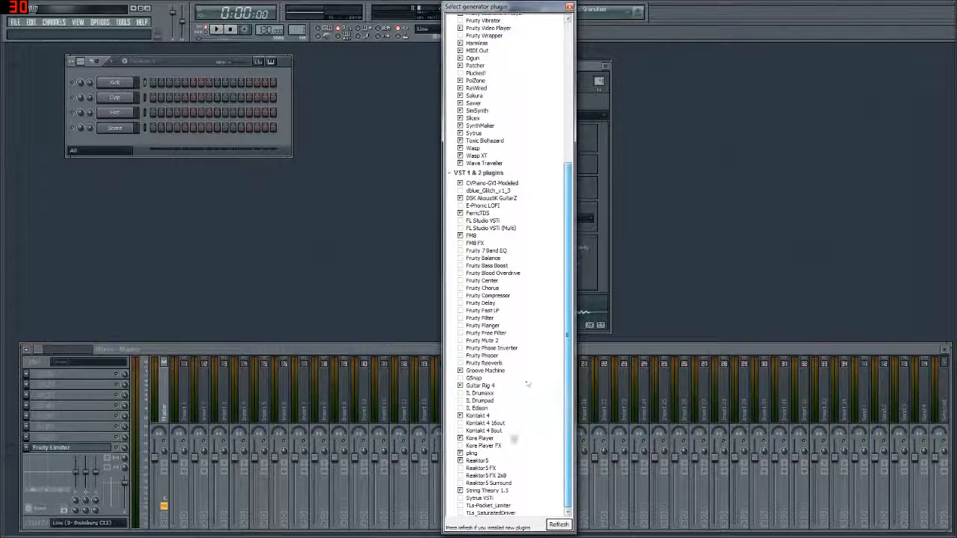
pyautogui.scroll(10, 502, 223)
pyautogui.scroll(-8, 508, 405)
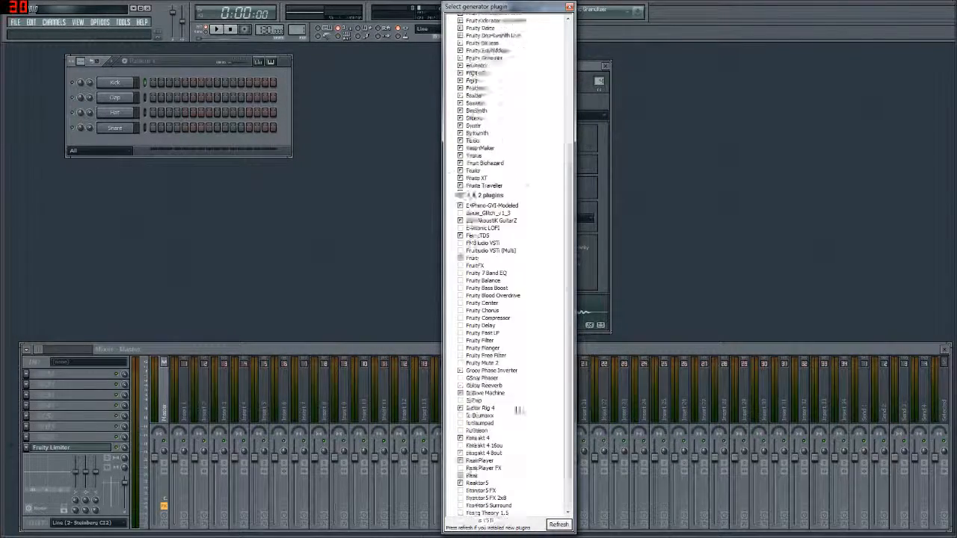
pyautogui.scroll(8, 519, 410)
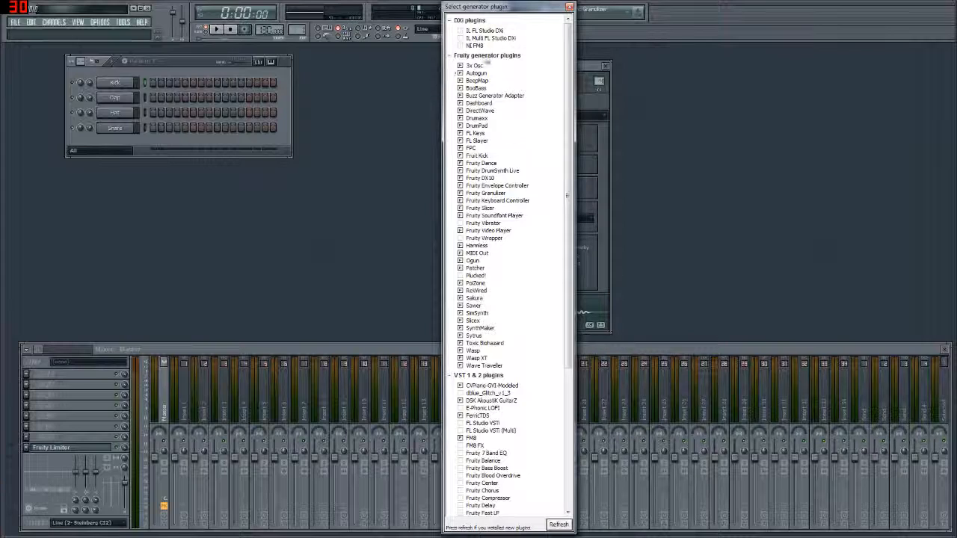
pyautogui.moveTo(567, 289); pyautogui.dragTo(567, 202)
pyautogui.moveTo(567, 154); pyautogui.dragTo(568, 323)
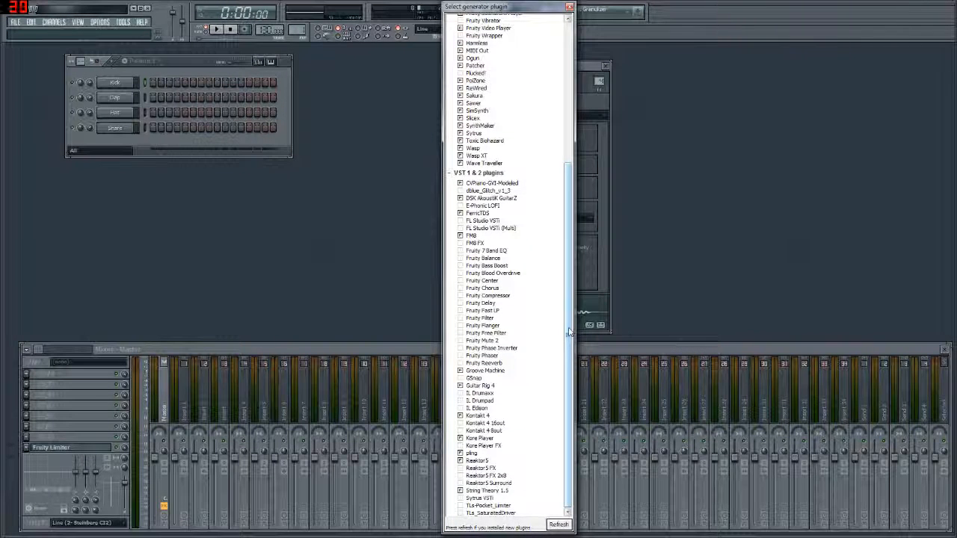
pyautogui.moveTo(566, 331); pyautogui.dragTo(568, 235)
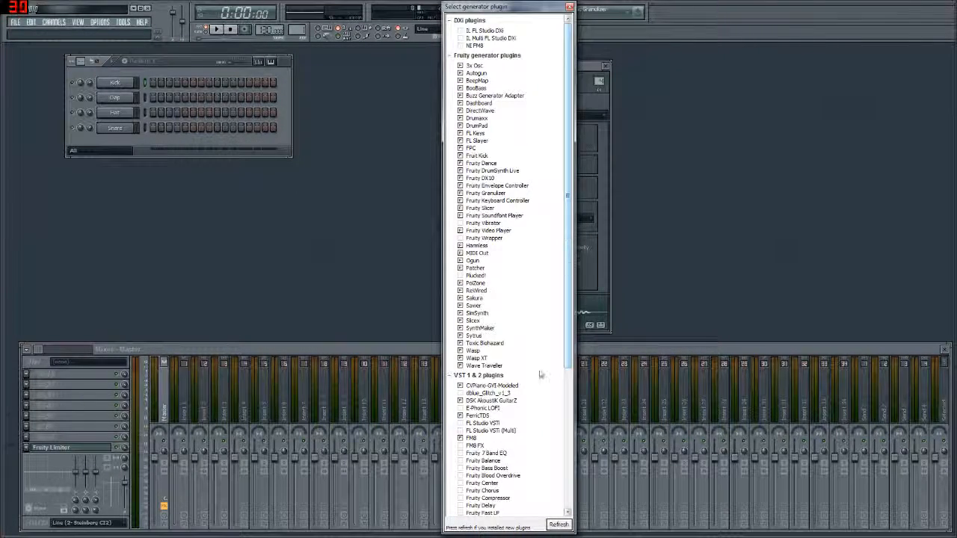
pyautogui.scroll(-9, 545, 358)
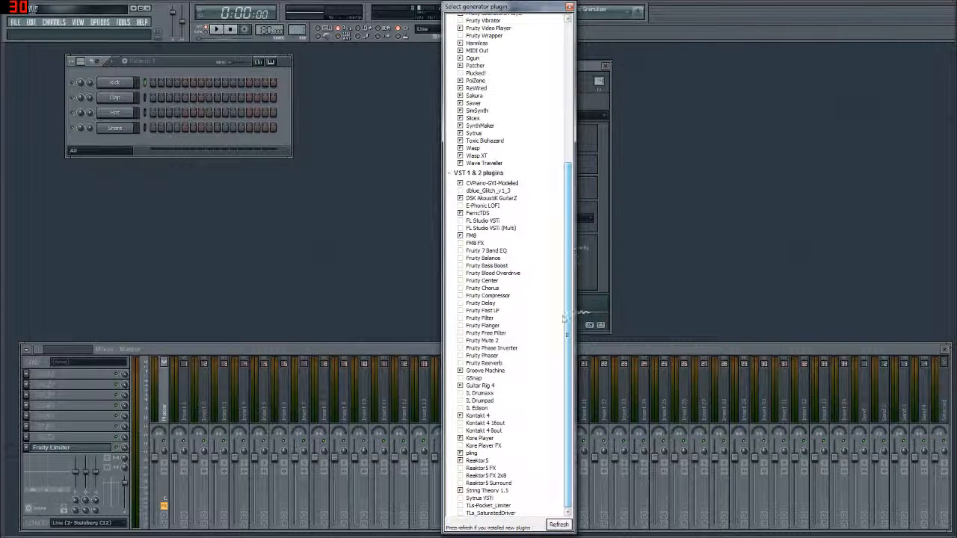
# Refresh the generator plug-in list with the recommended fast scan and close it
pyautogui.click(556, 524)
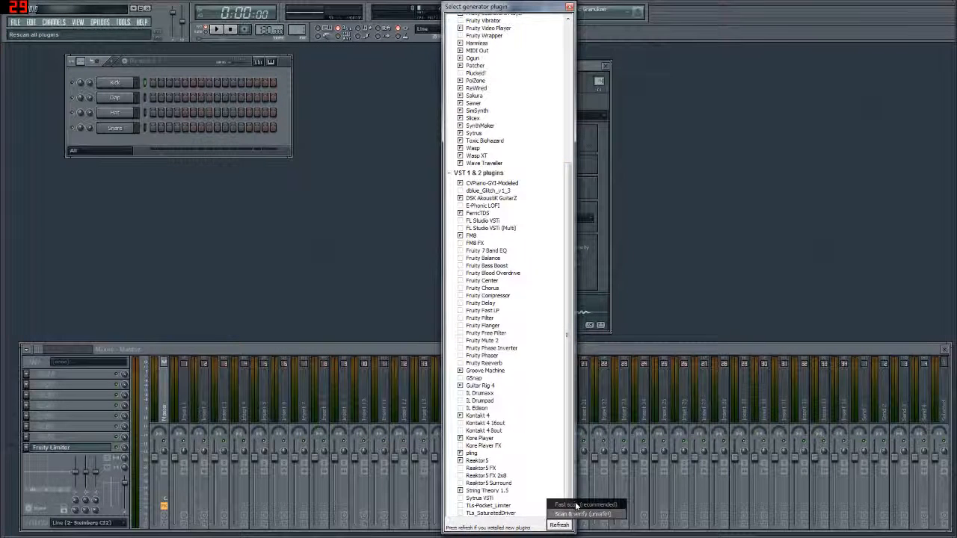
pyautogui.click(577, 505)
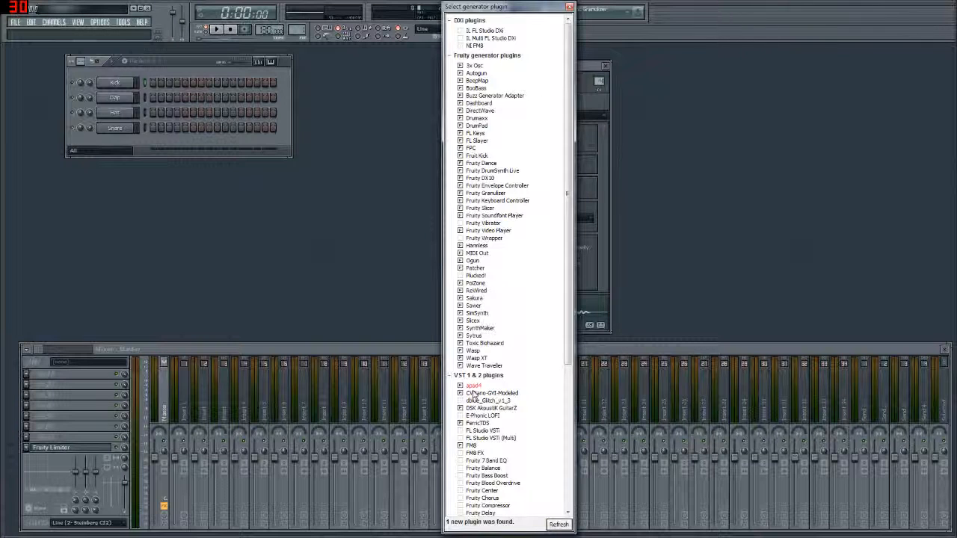
pyautogui.click(569, 7)
# Insert an apad4 channel above Kick and move the A-Pad window to the free area above the mixer
pyautogui.rightClick(119, 83)
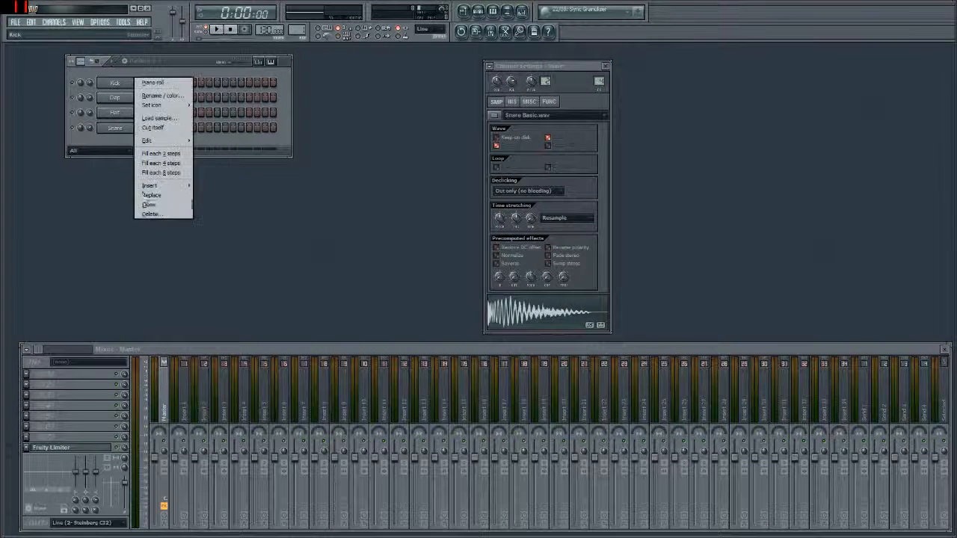
pyautogui.moveTo(168, 187)
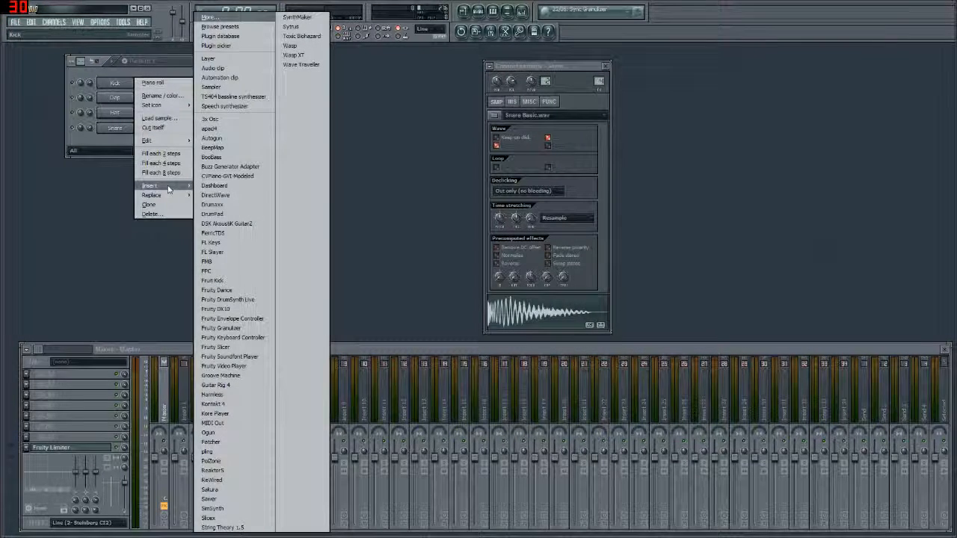
pyautogui.click(220, 128)
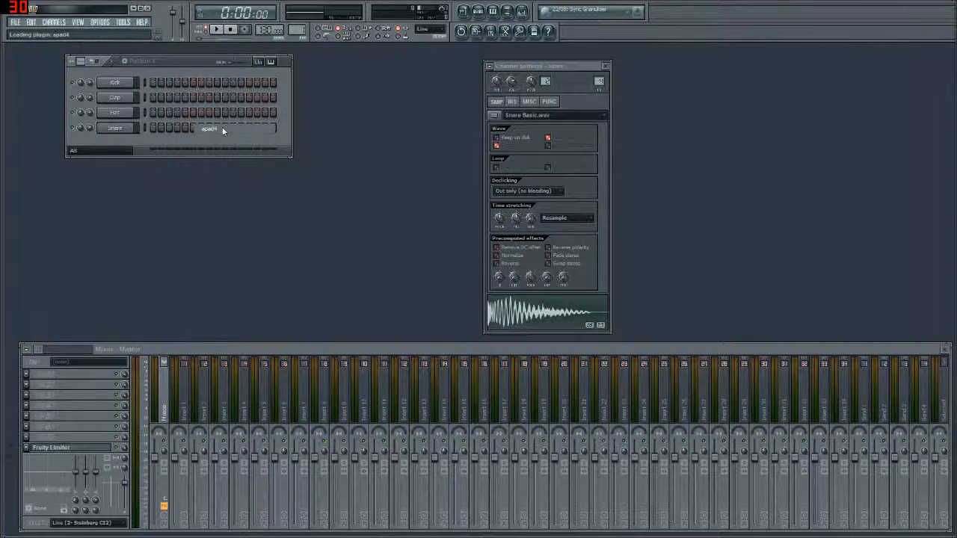
pyautogui.moveTo(233, 116); pyautogui.dragTo(525, 89)
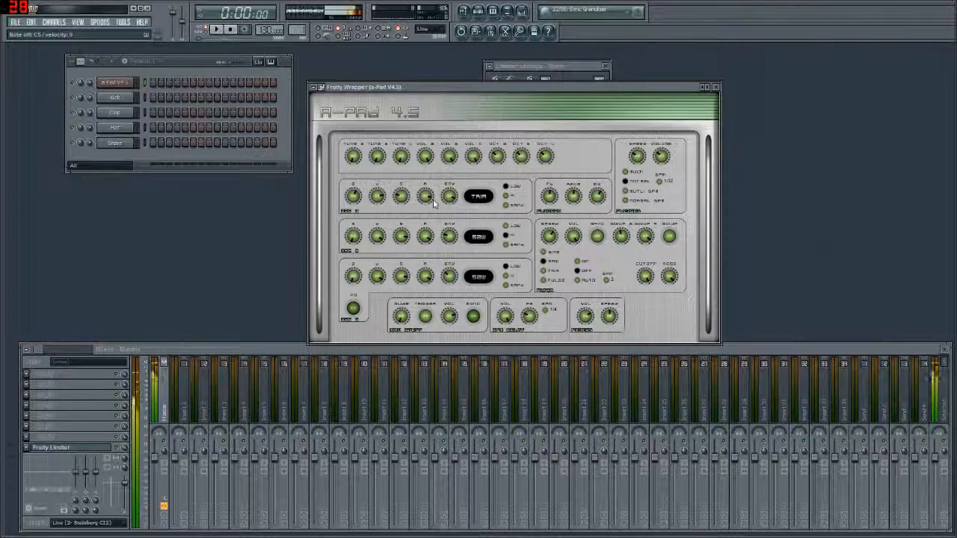
pyautogui.moveTo(485, 89); pyautogui.dragTo(522, 79)
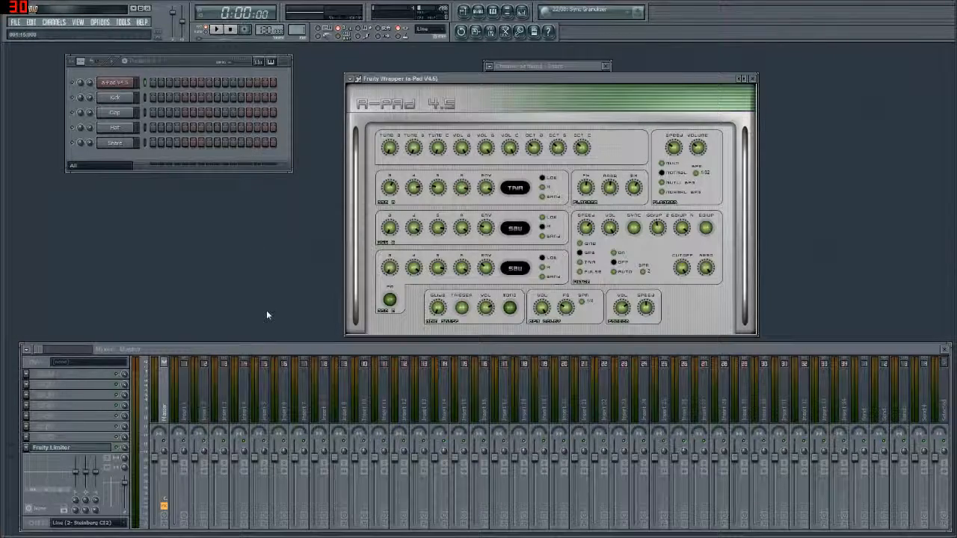
# Switch to FL STUDIO TUTORIAL.txt in Notepad, review the items under Using new VSTs, and return to FL Studio
pyautogui.hotkey('alt', 'Tab')
pyautogui.hotkey('alt', 'Tab')
pyautogui.hotkey('alt', 'Tab')
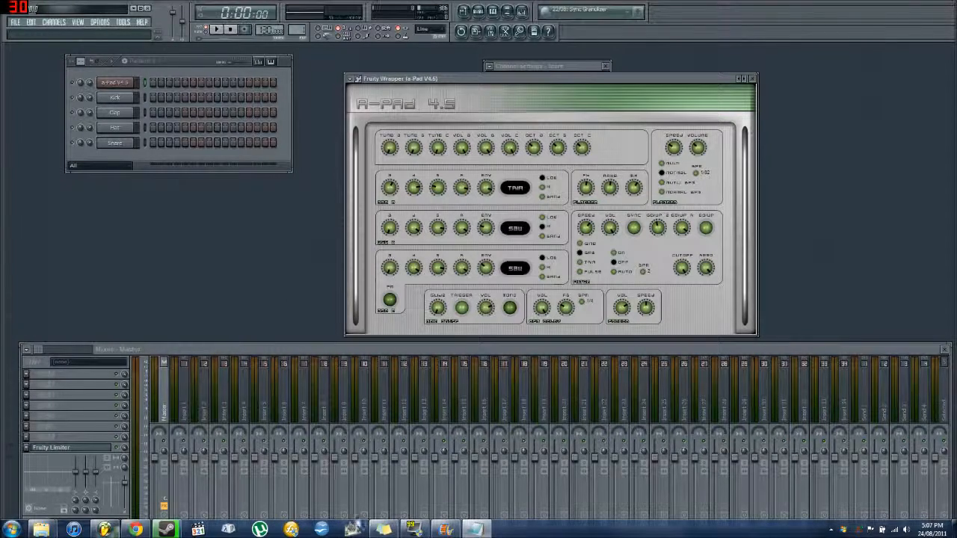
pyautogui.click(473, 532)
pyautogui.hotkey('alt', 'Tab')
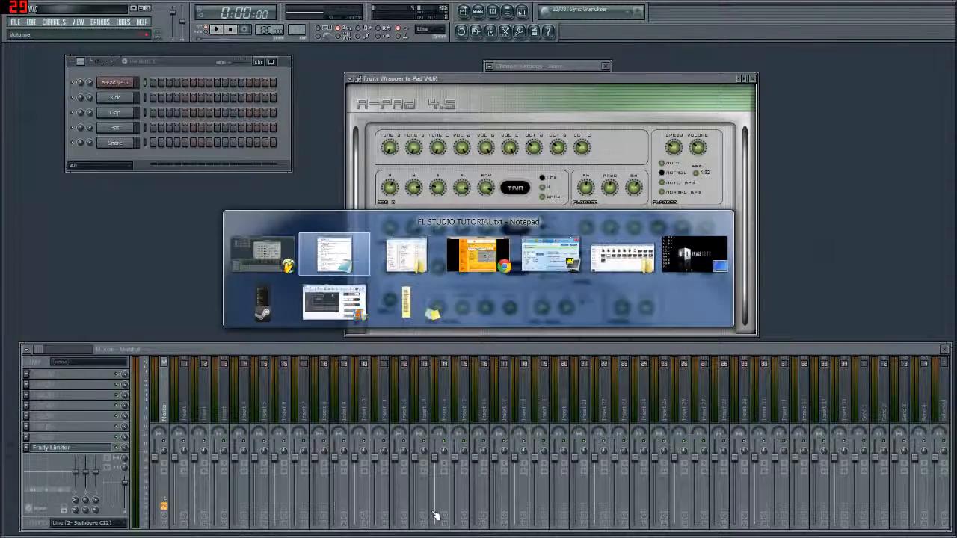
pyautogui.hotkey('alt', 'Tab')
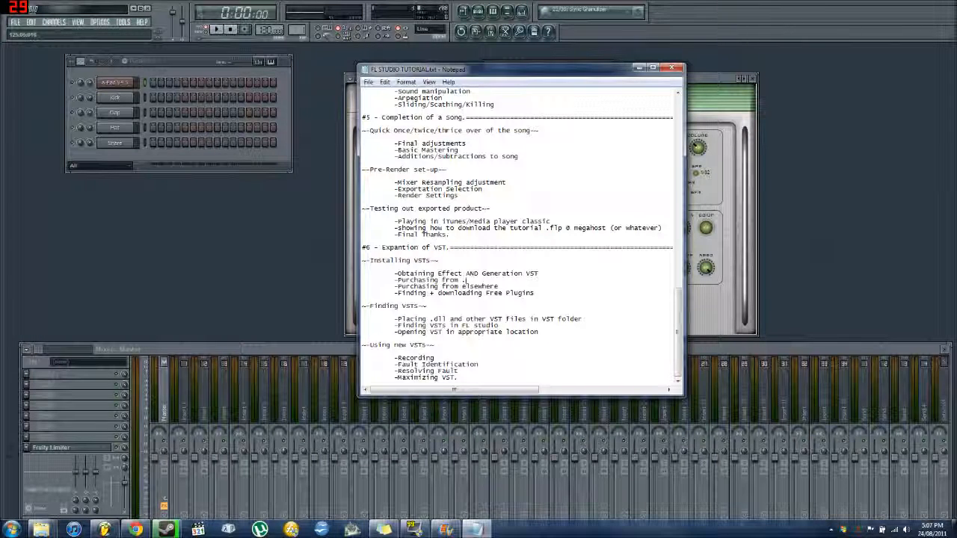
pyautogui.moveTo(458, 377); pyautogui.dragTo(397, 378)
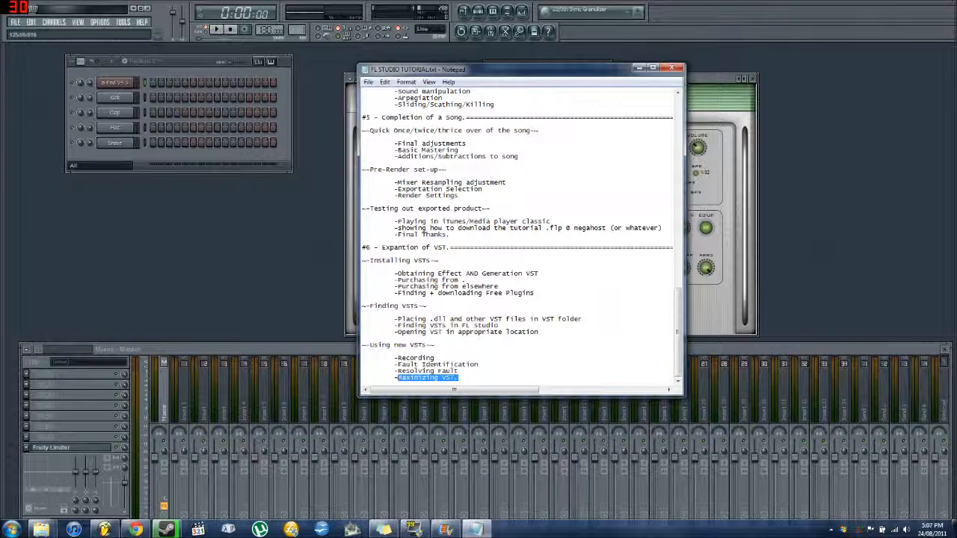
pyautogui.moveTo(458, 371); pyautogui.dragTo(394, 358)
pyautogui.click(474, 364)
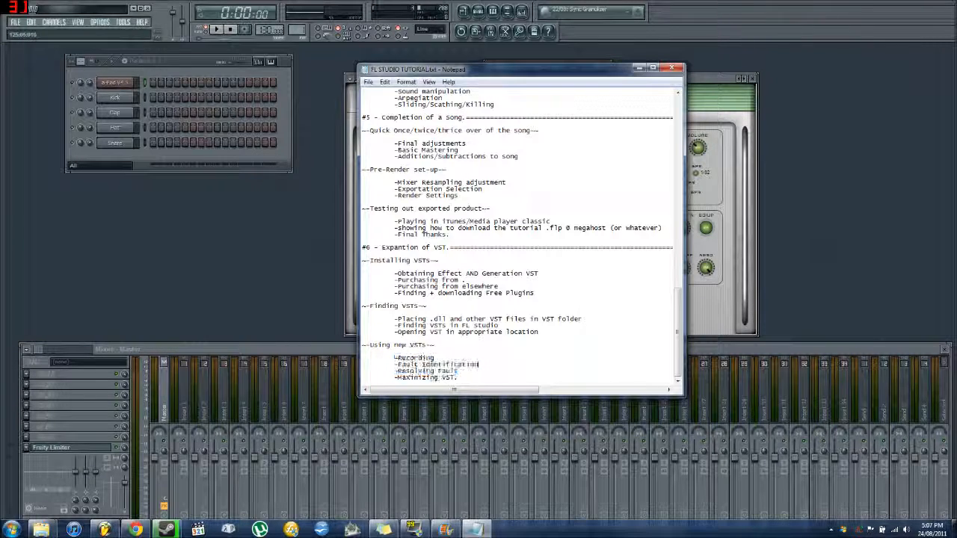
pyautogui.moveTo(606, 72); pyautogui.dragTo(381, 63)
pyautogui.click(630, 79)
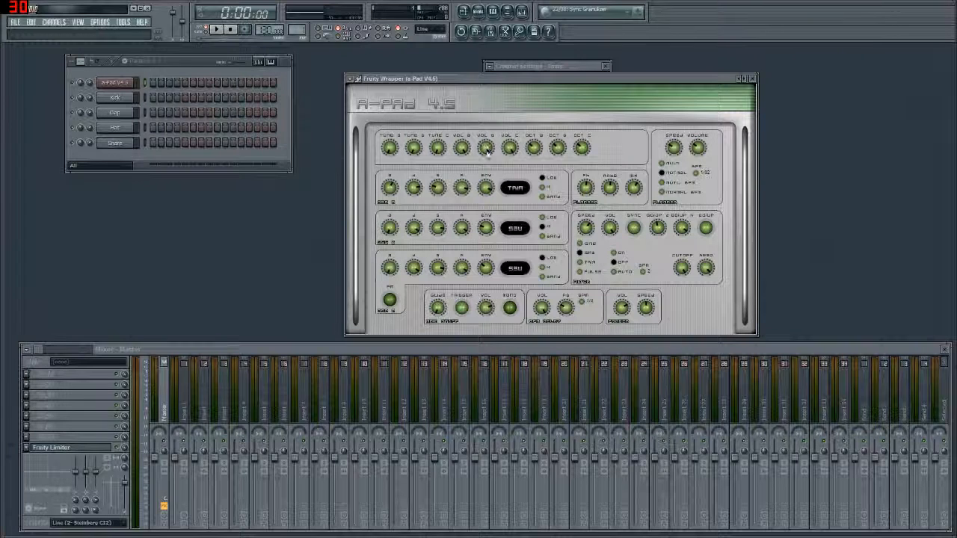
# Adjust the VOL B knob in A-Pad and switch the second oscillator's waveform to White
pyautogui.moveTo(486, 149); pyautogui.dragTo(482, 129)
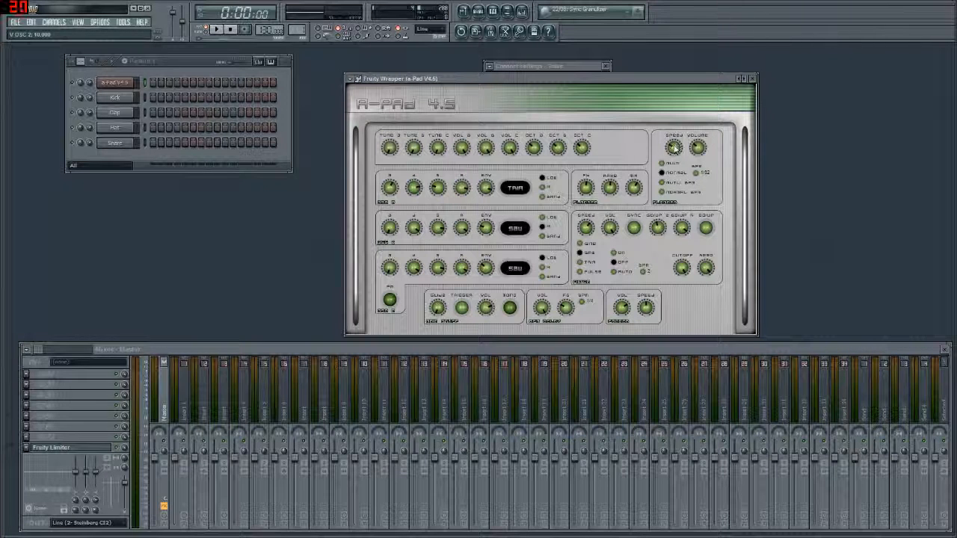
pyautogui.click(350, 79)
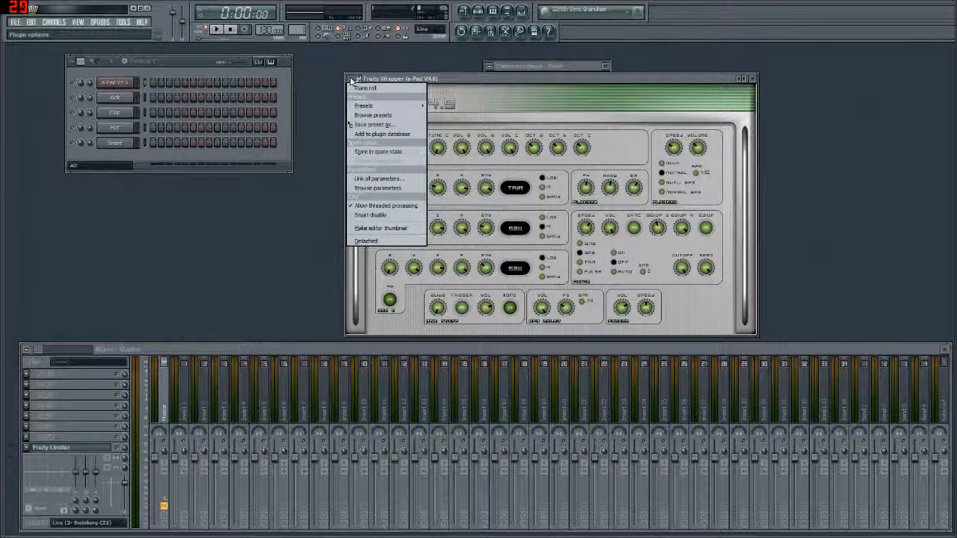
pyautogui.click(351, 77)
pyautogui.click(515, 229)
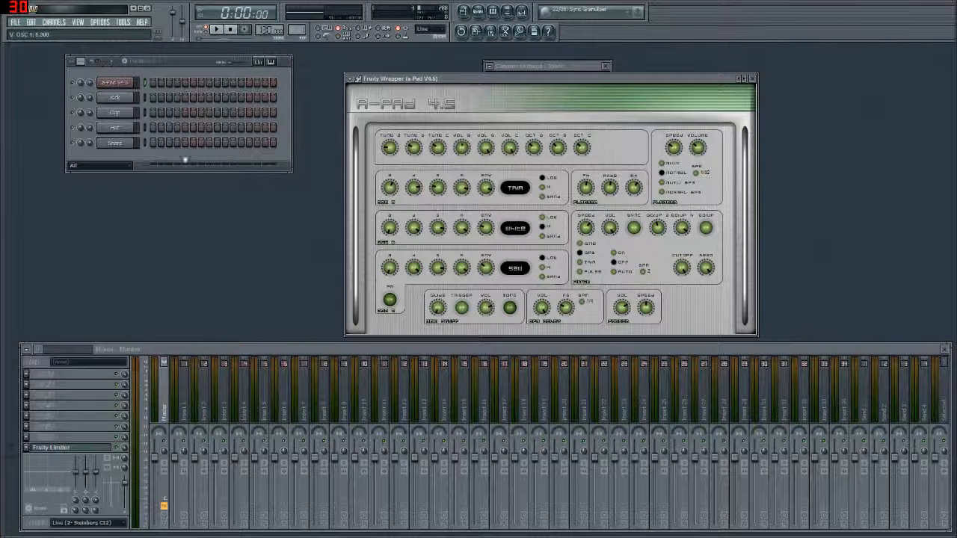
# Replace the Kick channel with CVPiano-GVI-Modeled and move its plug-in window clear of the step sequencer
pyautogui.rightClick(116, 99)
pyautogui.moveTo(161, 210)
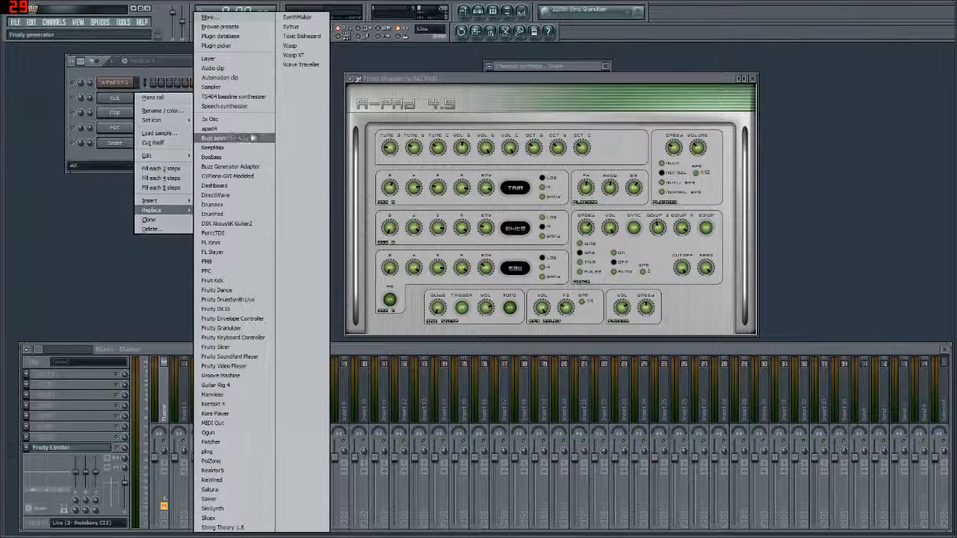
pyautogui.click(232, 178)
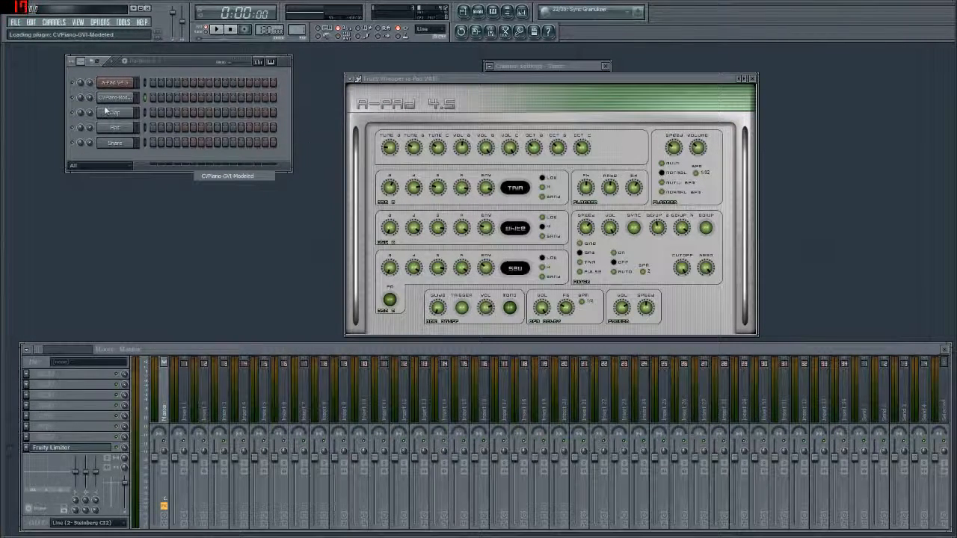
pyautogui.moveTo(246, 139); pyautogui.dragTo(616, 74)
# Replace the Clap channel with FL Keys and place its window below the step sequencer
pyautogui.rightClick(133, 109)
pyautogui.moveTo(166, 226)
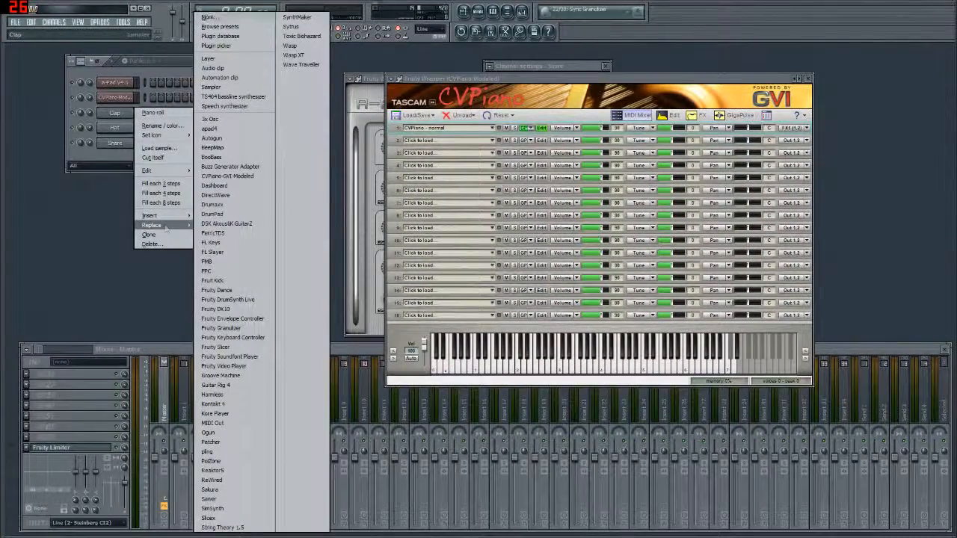
pyautogui.click(211, 242)
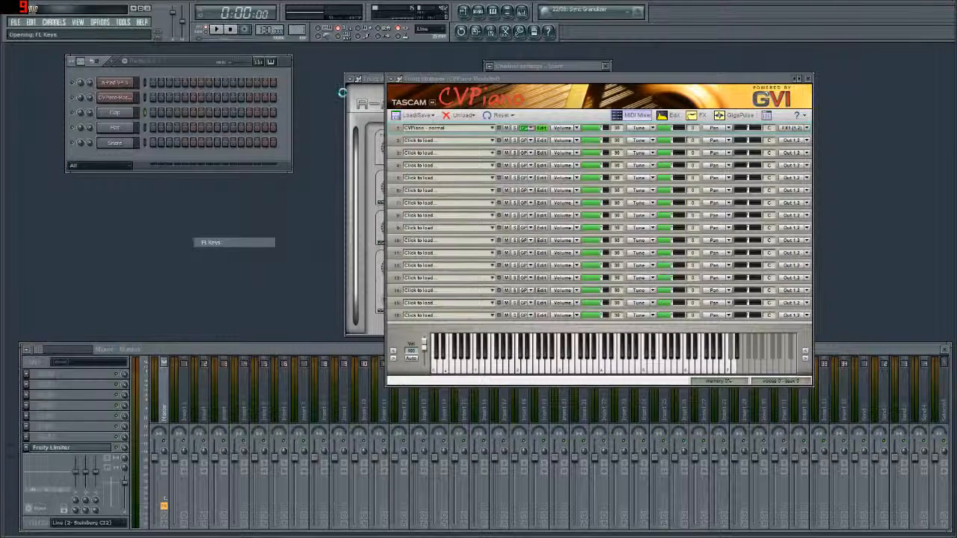
pyautogui.moveTo(206, 175); pyautogui.dragTo(241, 198)
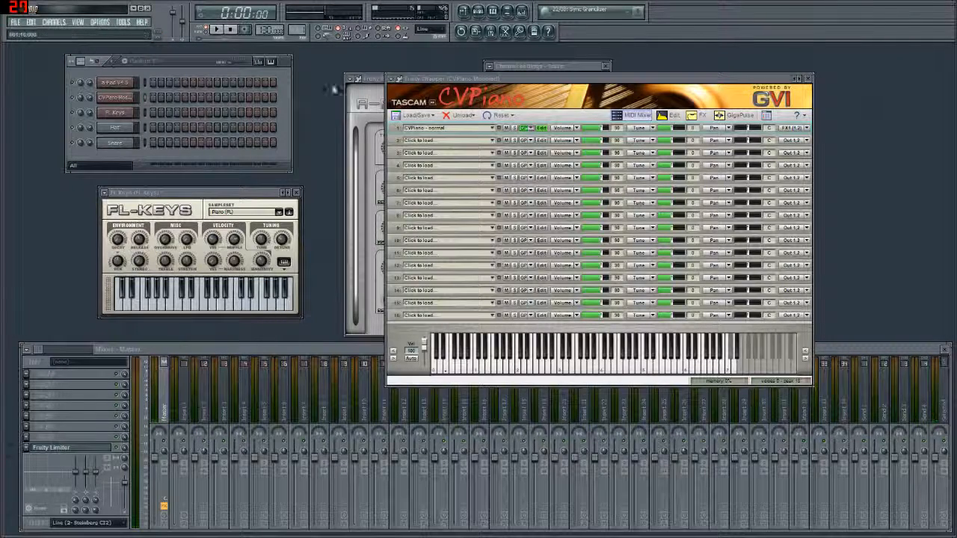
# Load the TRUE preset in the CVPiano plug-in and shift its window slightly up
pyautogui.click(417, 115)
pyautogui.moveTo(435, 142)
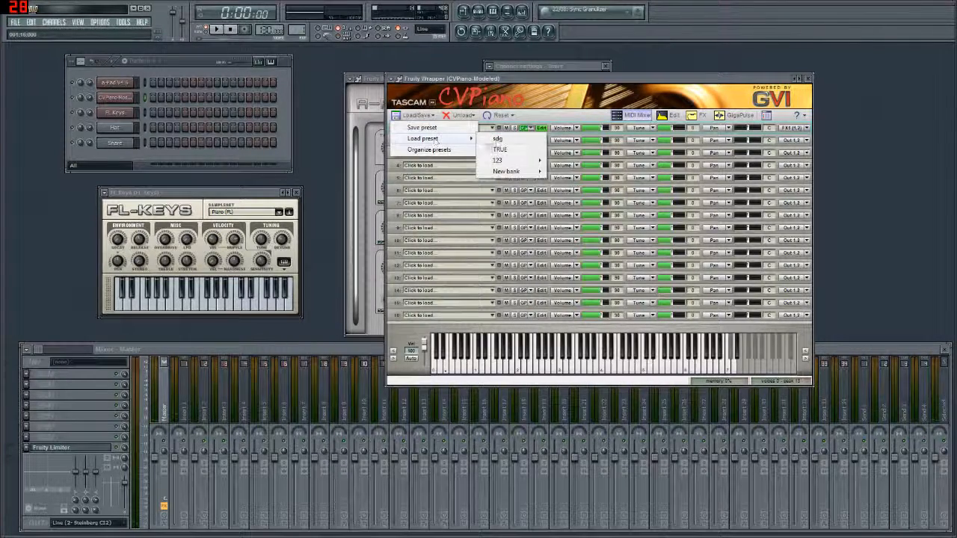
pyautogui.click(500, 149)
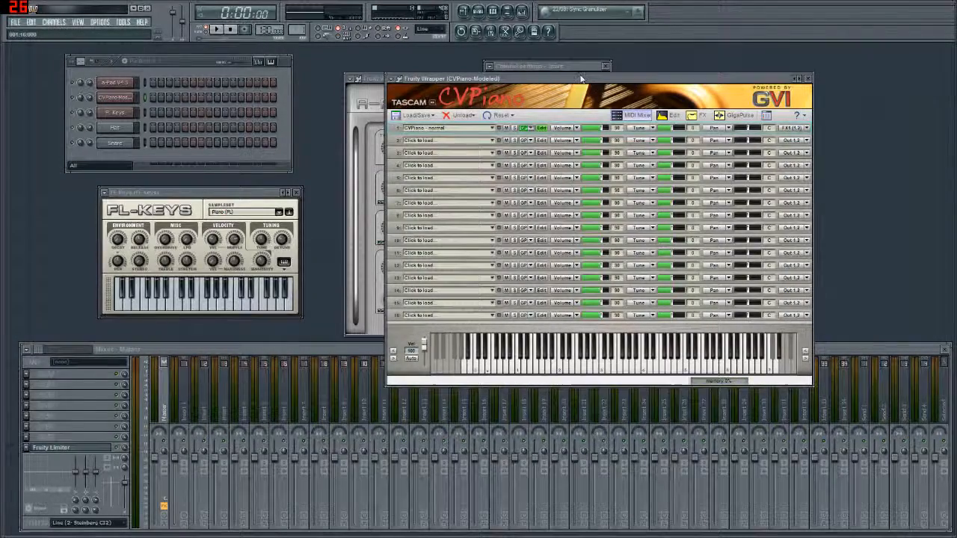
pyautogui.moveTo(581, 77); pyautogui.dragTo(566, 66)
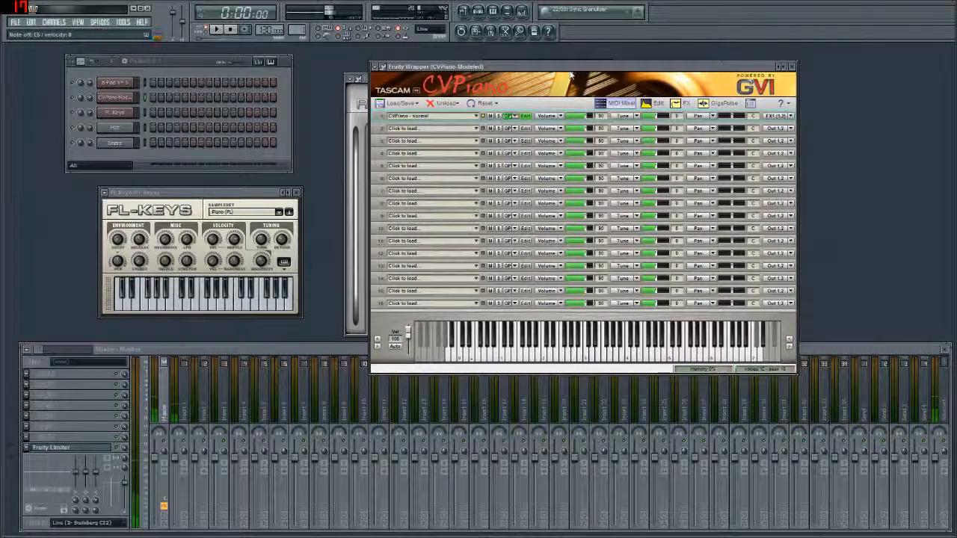
# Open the audio settings, review the buffer length, and close the settings
pyautogui.click(99, 22)
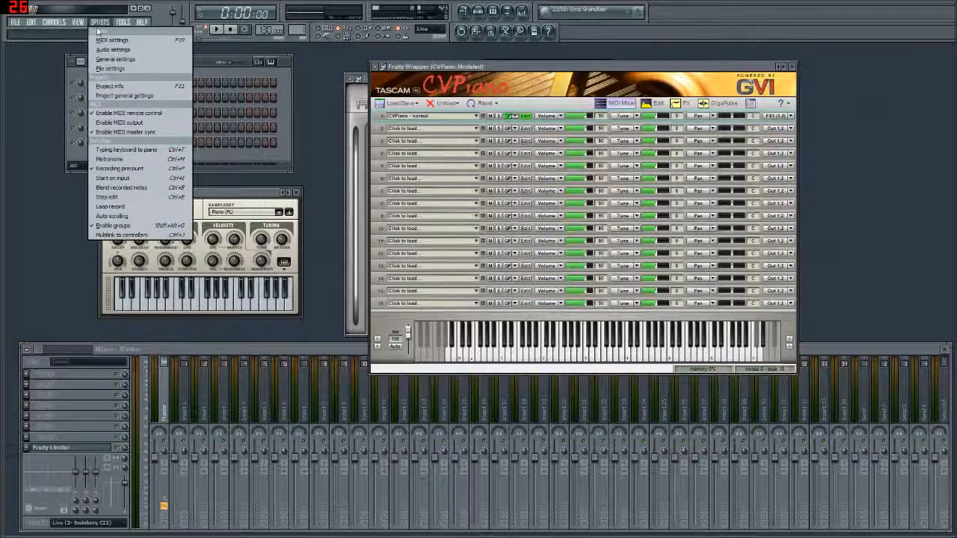
pyautogui.click(112, 50)
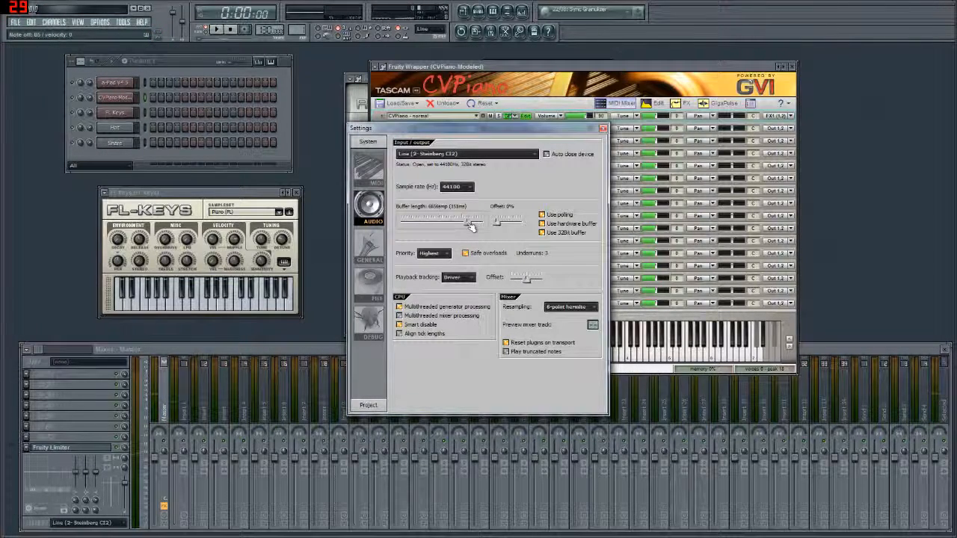
pyautogui.click(602, 127)
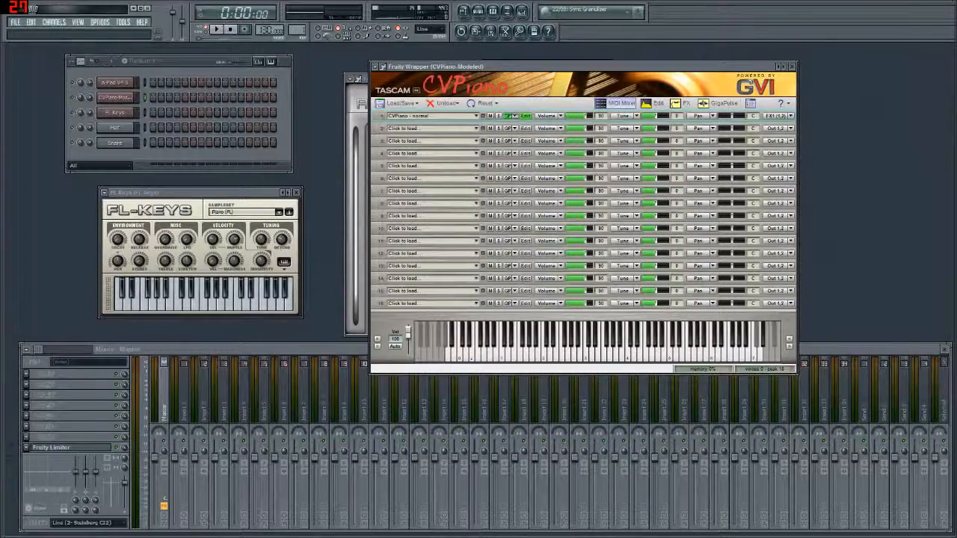
# Close the CVPiano, A-Pad and FL Keys windows, and reposition the mixer and step sequencer
pyautogui.moveTo(736, 67); pyautogui.dragTo(784, 175)
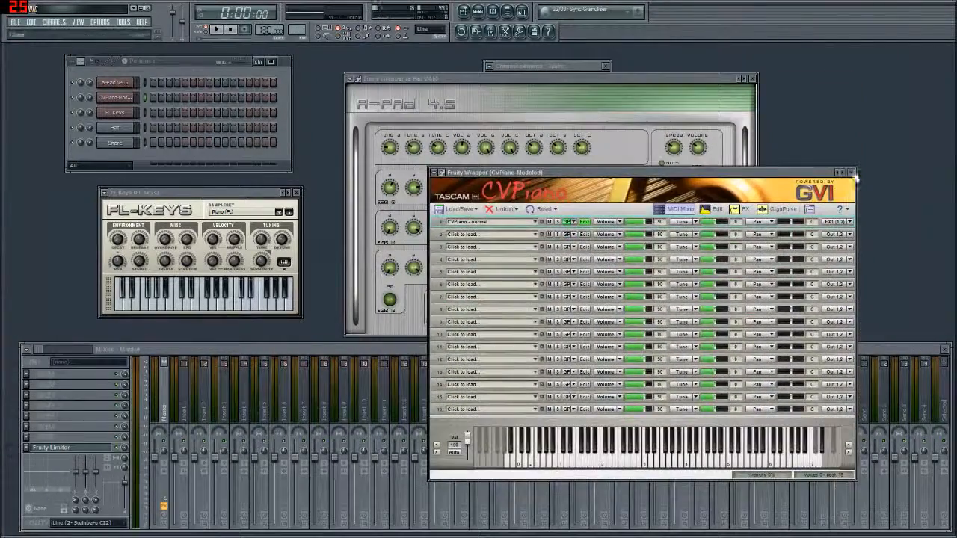
pyautogui.click(851, 173)
pyautogui.moveTo(322, 348); pyautogui.dragTo(328, 326)
pyautogui.moveTo(608, 77); pyautogui.dragTo(659, 61)
pyautogui.click(804, 62)
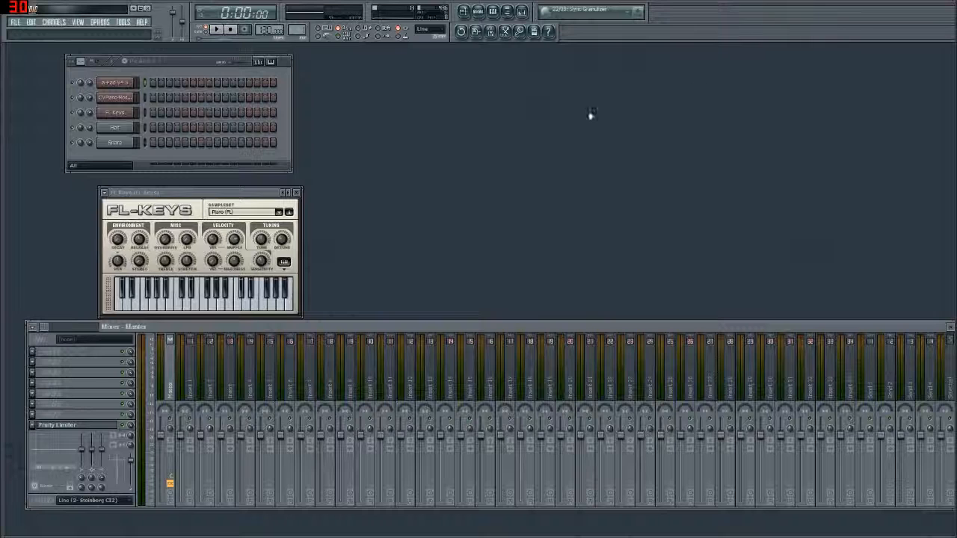
pyautogui.click(296, 193)
pyautogui.moveTo(167, 62); pyautogui.dragTo(172, 67)
# Compare the generators offered for inserting or replacing the A-Pad channel with the effects offered for the first Master mixer slot
pyautogui.rightClick(138, 84)
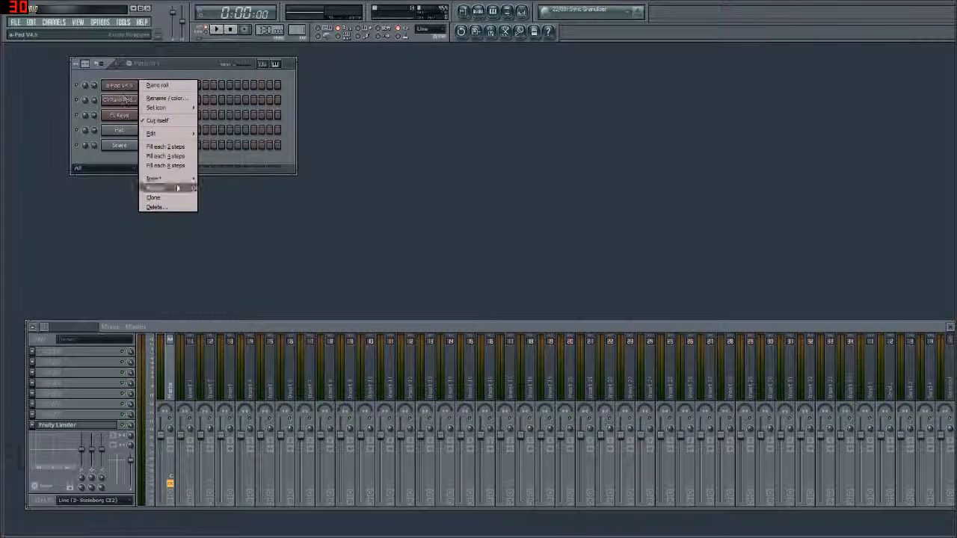
pyautogui.moveTo(174, 185)
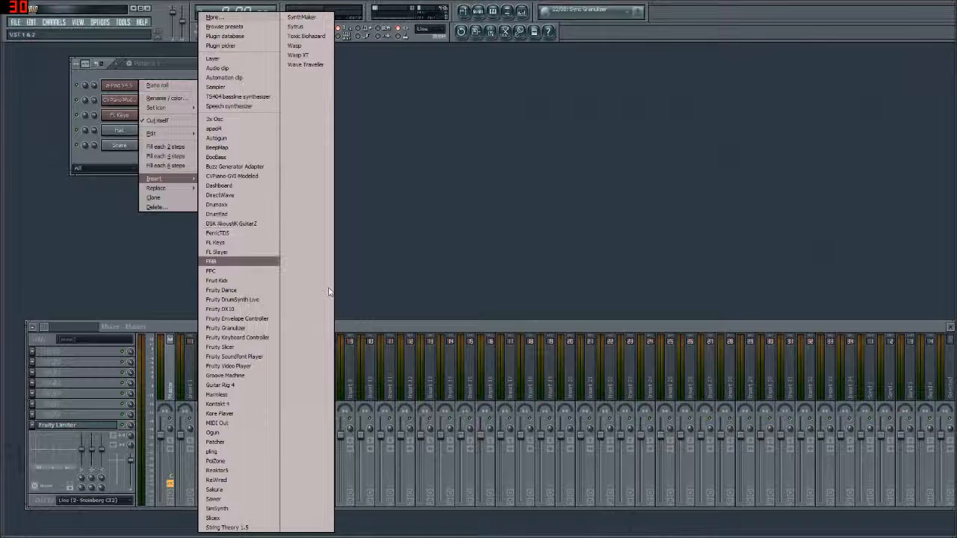
pyautogui.click(364, 328)
pyautogui.click(29, 352)
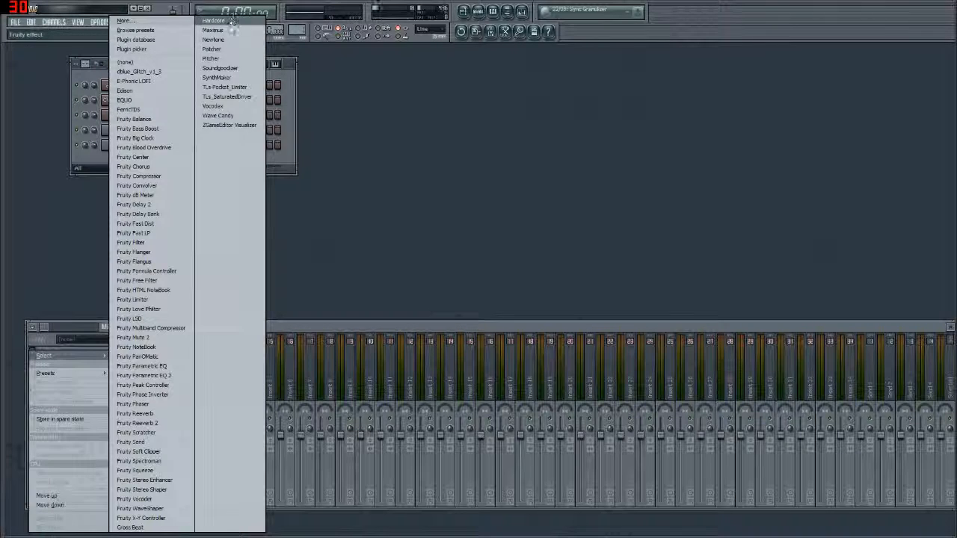
pyautogui.click(133, 299)
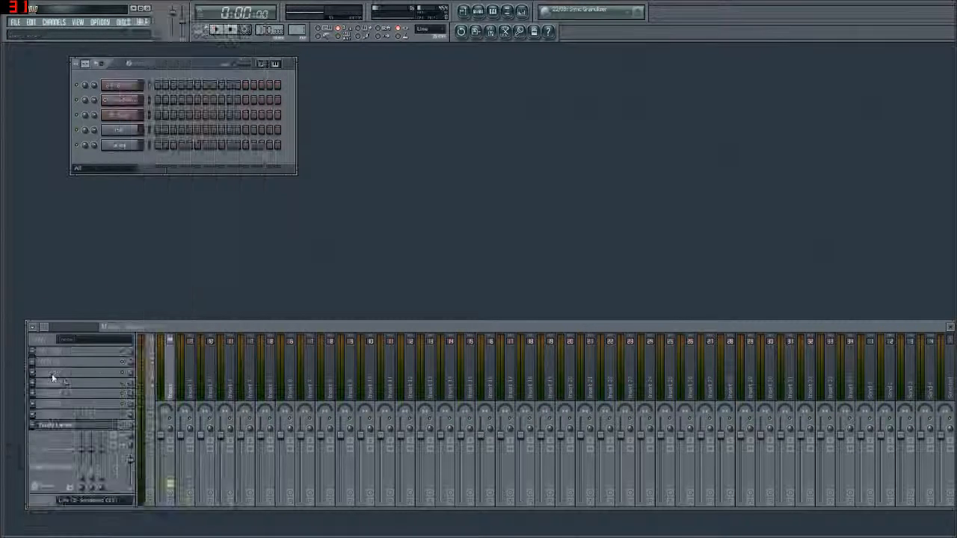
pyautogui.rightClick(139, 82)
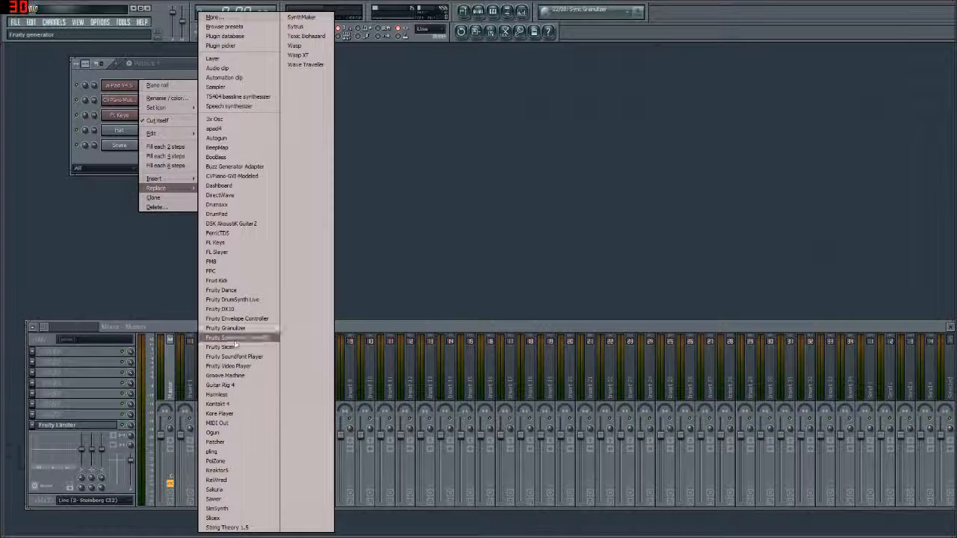
pyautogui.click(429, 185)
pyautogui.rightClick(139, 83)
pyautogui.moveTo(167, 182)
pyautogui.click(138, 290)
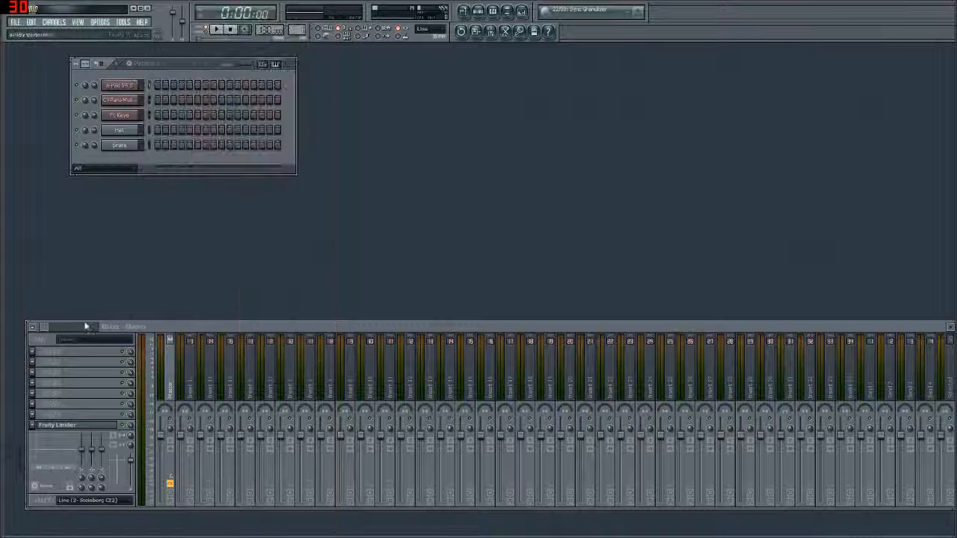
# Load Fruity PanOMatic into the first effect slot of the Master mixer track
pyautogui.click(32, 352)
pyautogui.moveTo(44, 355)
pyautogui.click(165, 356)
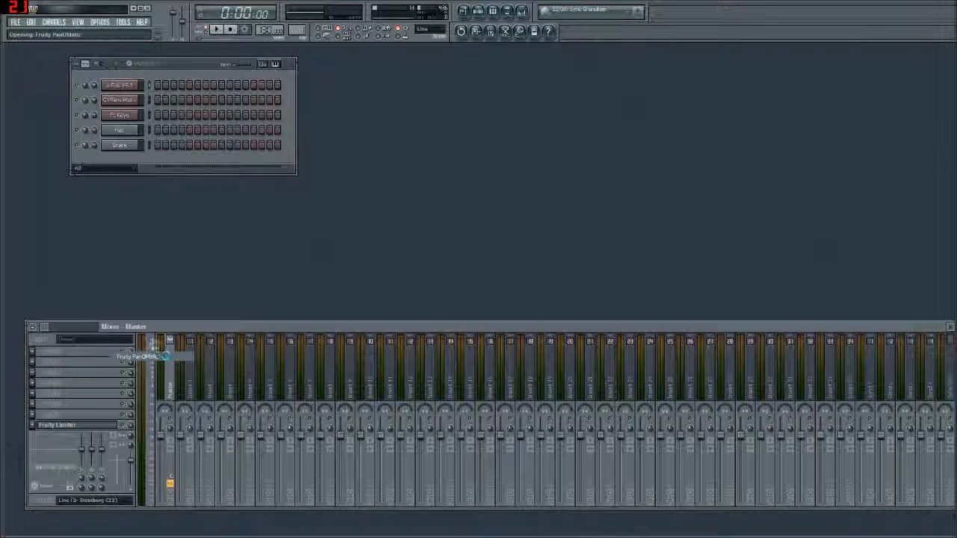
# Examine the VST 1 & 2 entries in the full effect plug-in list, and close the list and the PanOMatic window
pyautogui.click(33, 352)
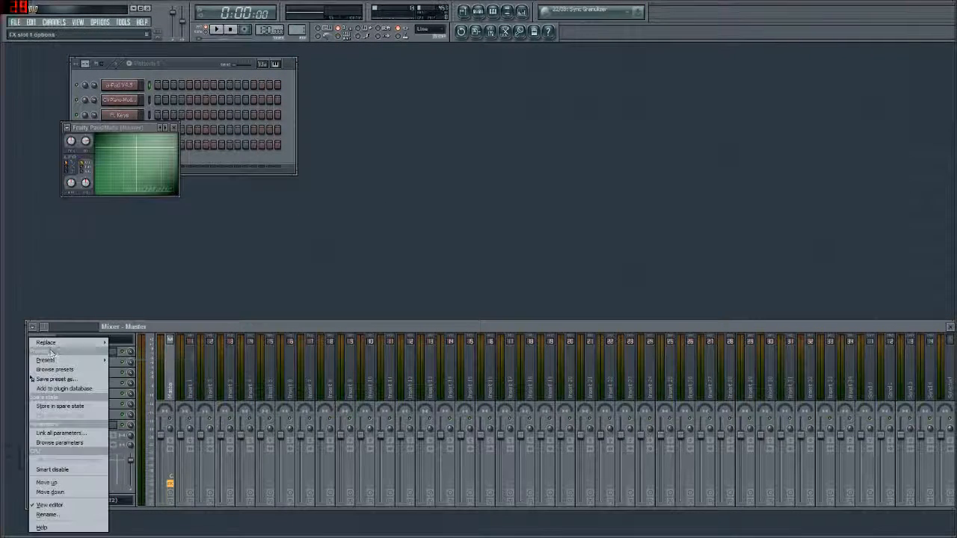
pyautogui.moveTo(62, 346)
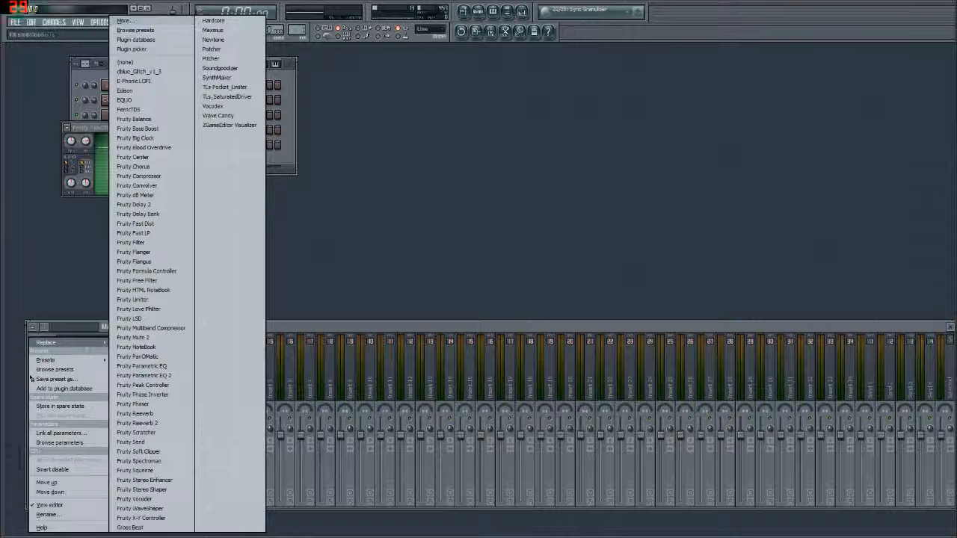
pyautogui.click(136, 21)
pyautogui.moveTo(567, 175); pyautogui.dragTo(562, 364)
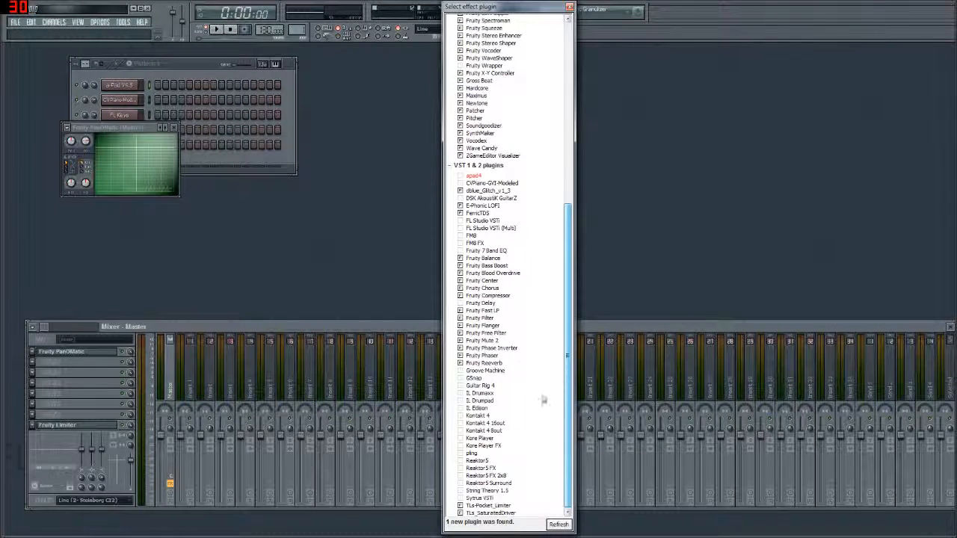
pyautogui.click(461, 177)
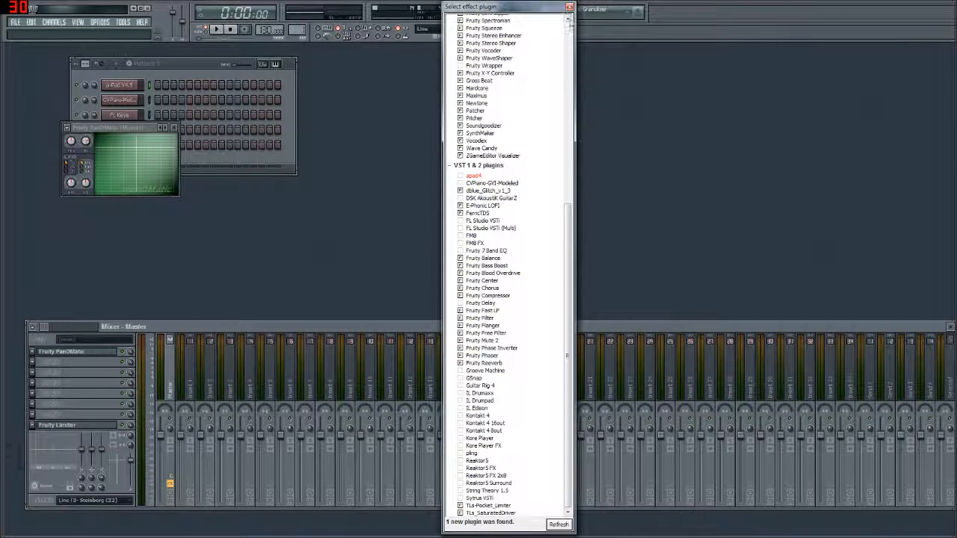
pyautogui.click(569, 7)
pyautogui.click(174, 127)
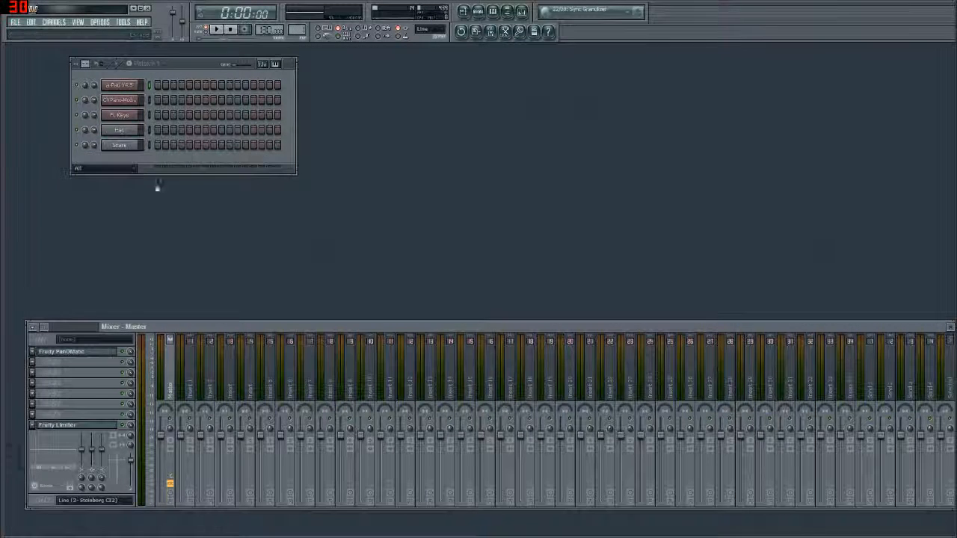
# Replace Fruity PanOMatic in the first Master slot with E-Phonic LOFI and move its window clear of the step sequencer
pyautogui.click(44, 361)
pyautogui.moveTo(59, 349)
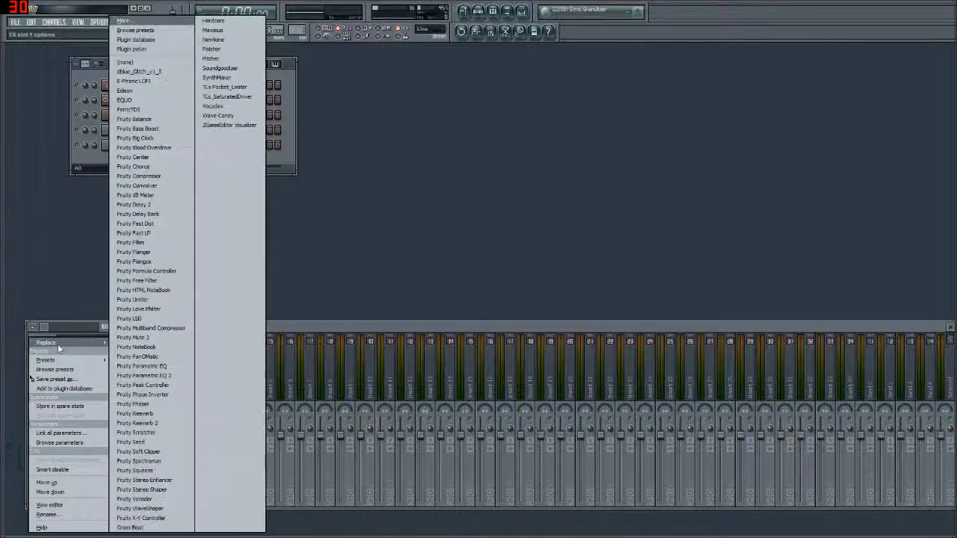
pyautogui.click(133, 81)
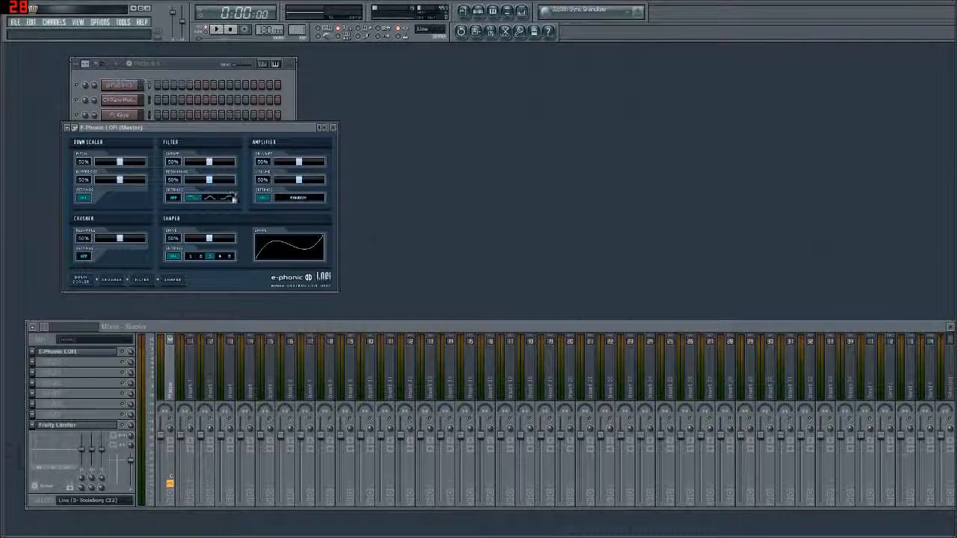
pyautogui.moveTo(229, 129); pyautogui.dragTo(760, 72)
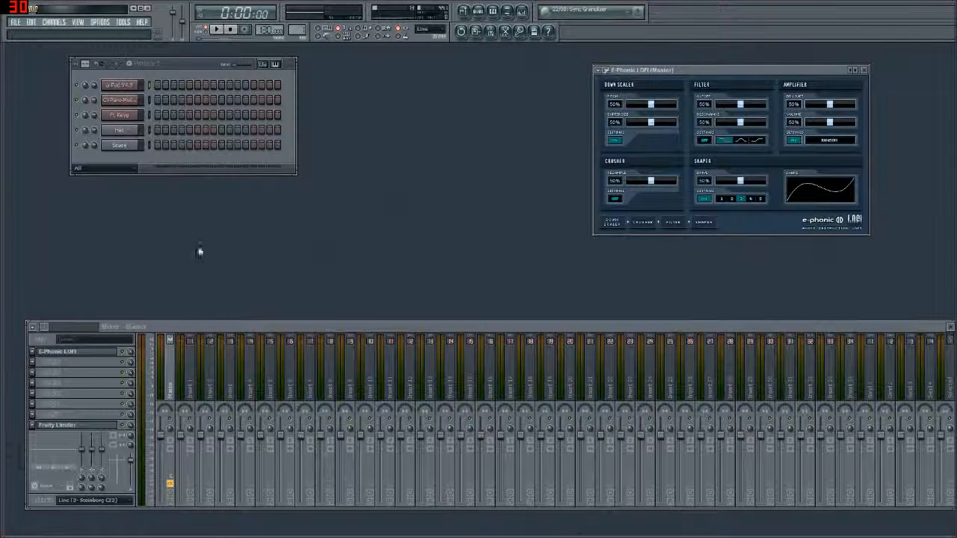
# Open the full effect plug-in list from the second Master slot, review which VSTs are enabled, and close it
pyautogui.click(33, 362)
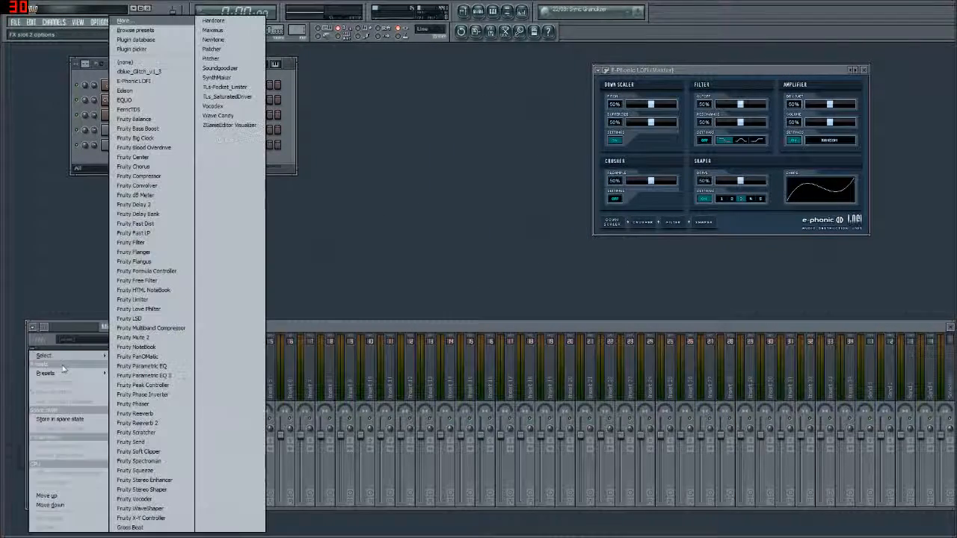
pyautogui.click(126, 21)
pyautogui.moveTo(568, 217); pyautogui.dragTo(570, 192)
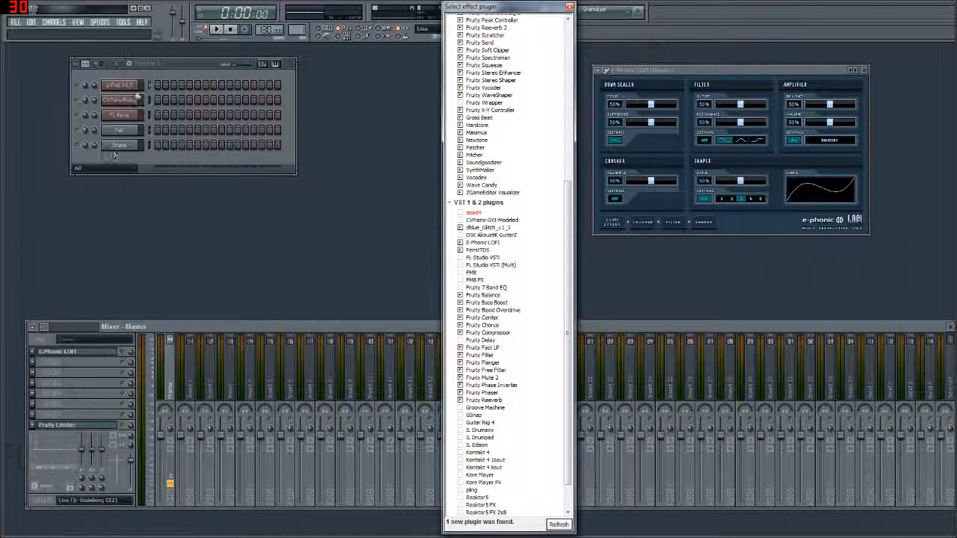
pyautogui.click(569, 6)
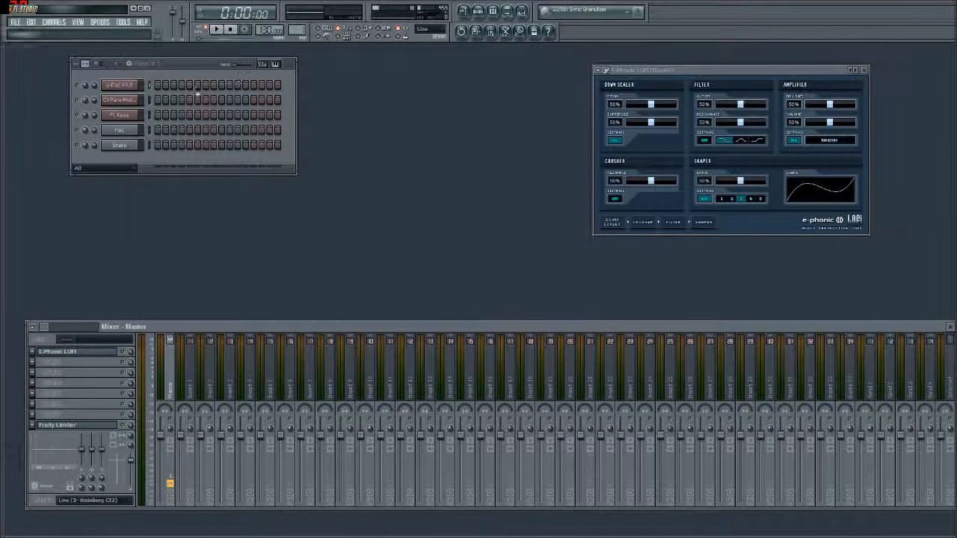
# Review the generators that can replace the Snare channel and the options of the third Master effect slot
pyautogui.rightClick(118, 144)
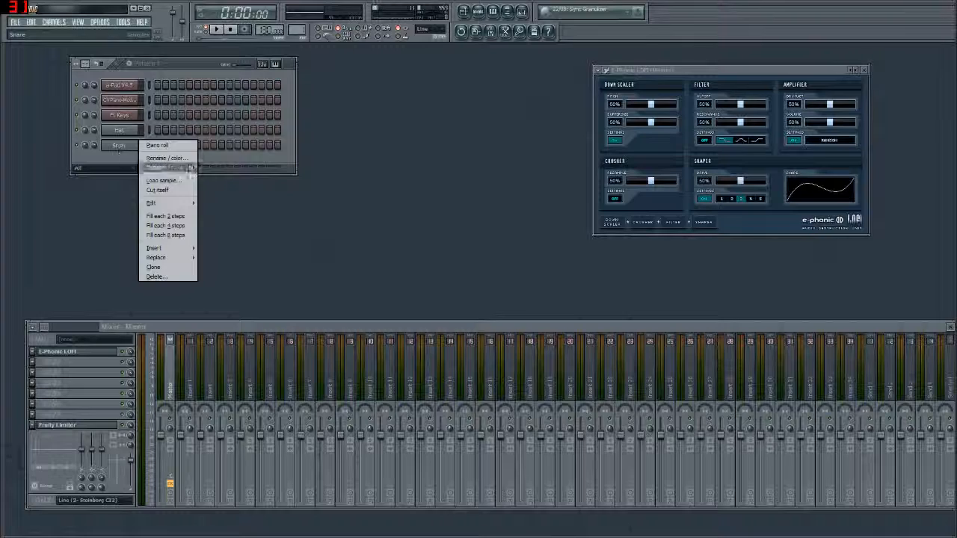
pyautogui.moveTo(170, 258)
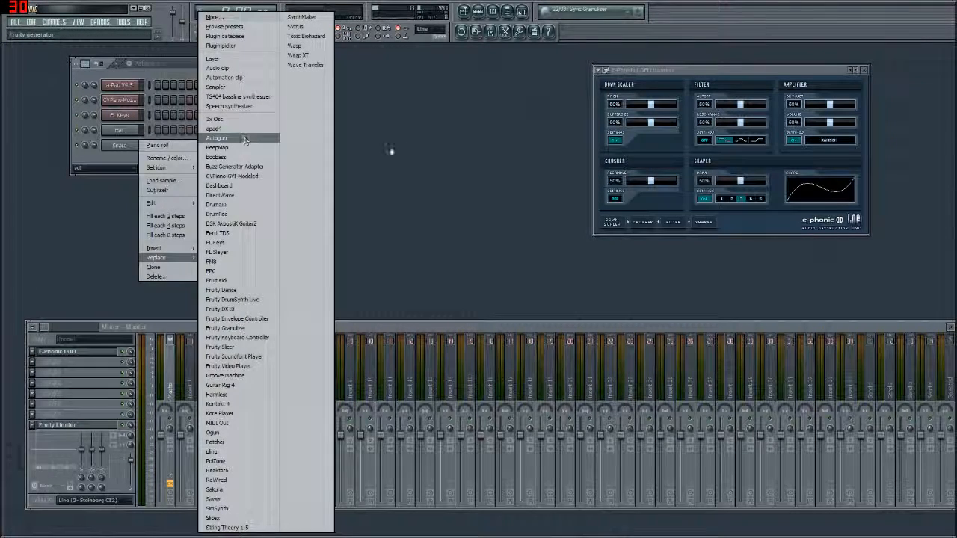
pyautogui.click(420, 149)
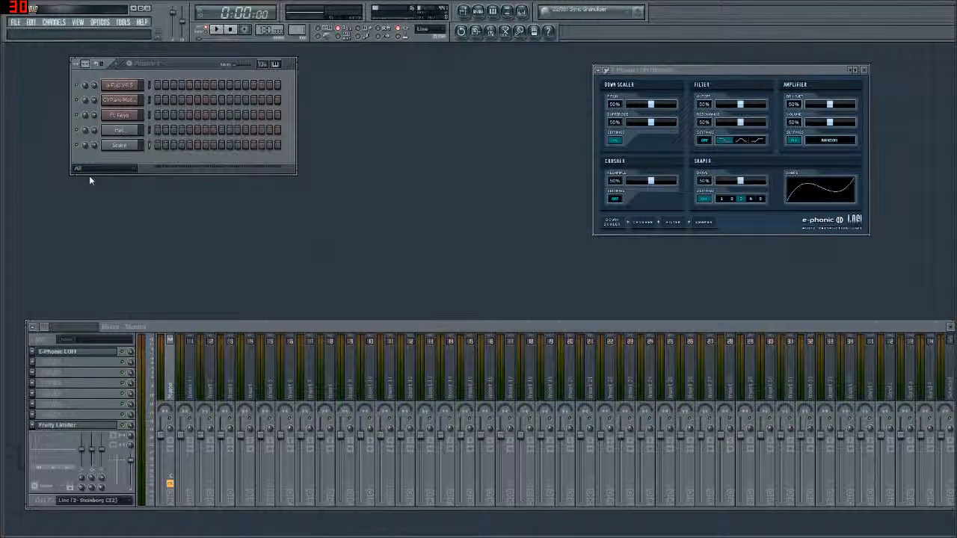
pyautogui.rightClick(124, 147)
pyautogui.click(340, 232)
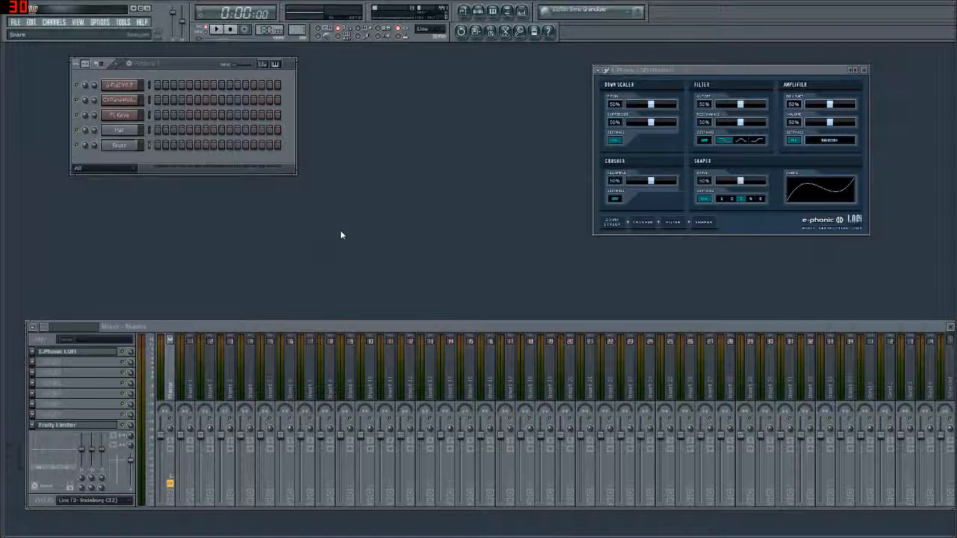
pyautogui.click(32, 372)
pyautogui.click(349, 248)
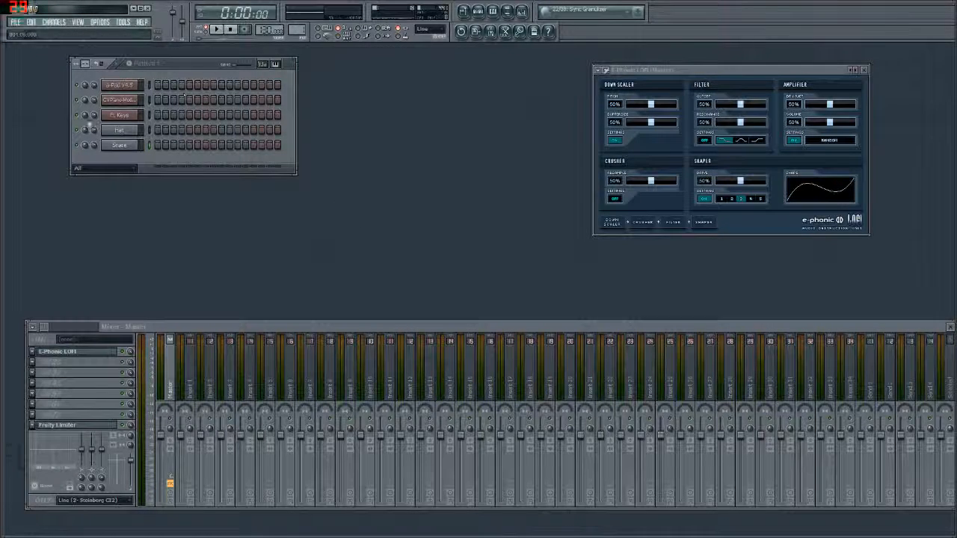
# Load dblue_Glitch_v1_3 into the second Master effect slot and arrange its window beside E-Phonic LOFI
pyautogui.moveTo(183, 60); pyautogui.dragTo(251, 53)
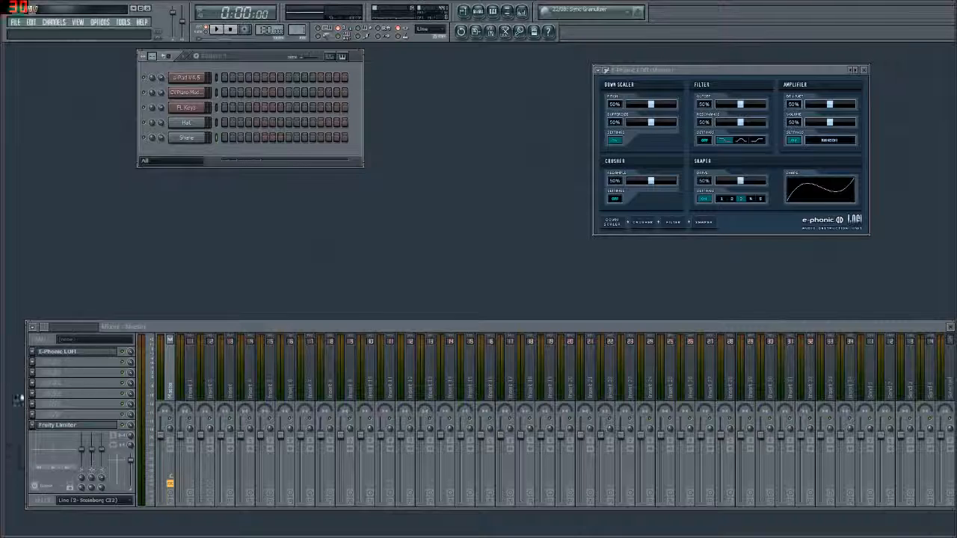
pyautogui.click(32, 363)
pyautogui.moveTo(67, 356)
pyautogui.click(139, 71)
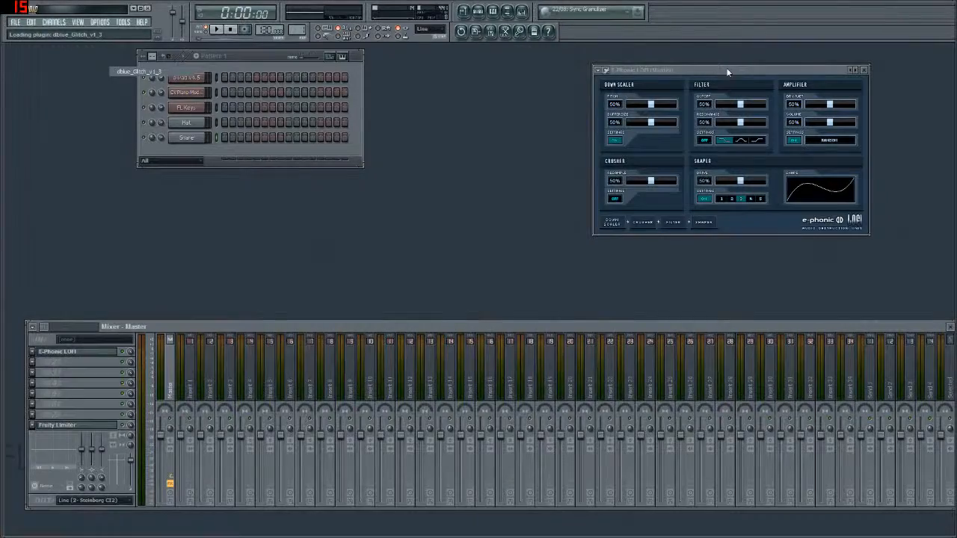
pyautogui.moveTo(730, 66); pyautogui.dragTo(824, 48)
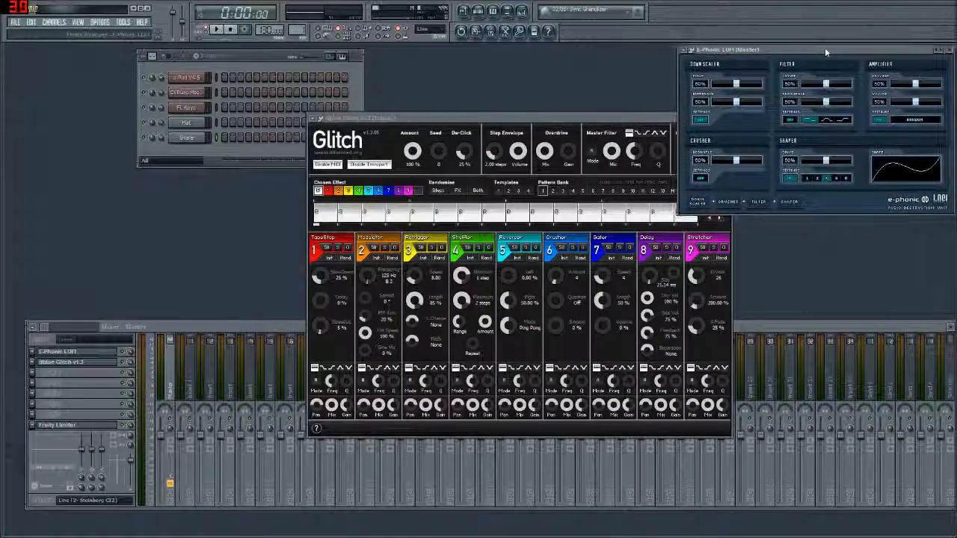
pyautogui.moveTo(600, 120); pyautogui.dragTo(546, 50)
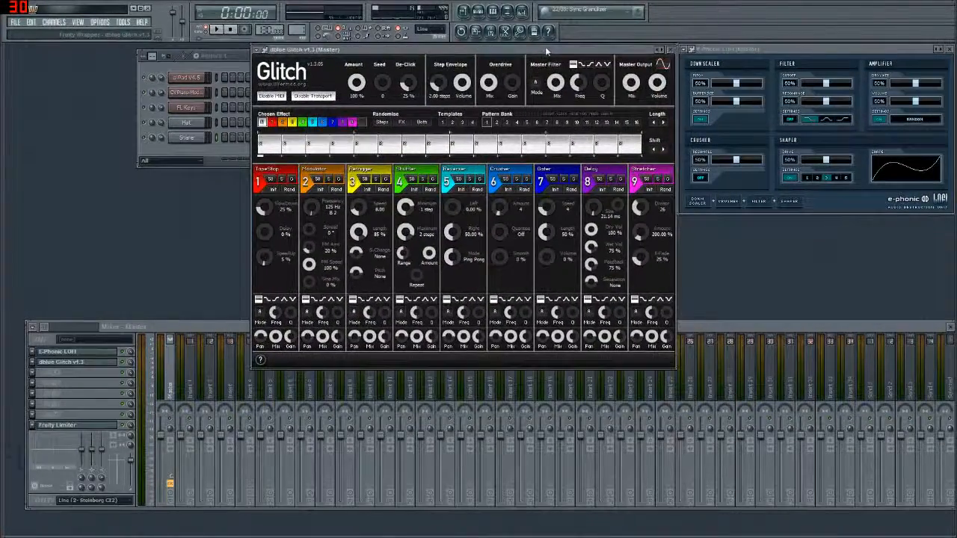
# Load TLs-Pocket_Limiter into the third Master effect slot and move its window beside the step sequencer
pyautogui.click(33, 373)
pyautogui.moveTo(31, 378)
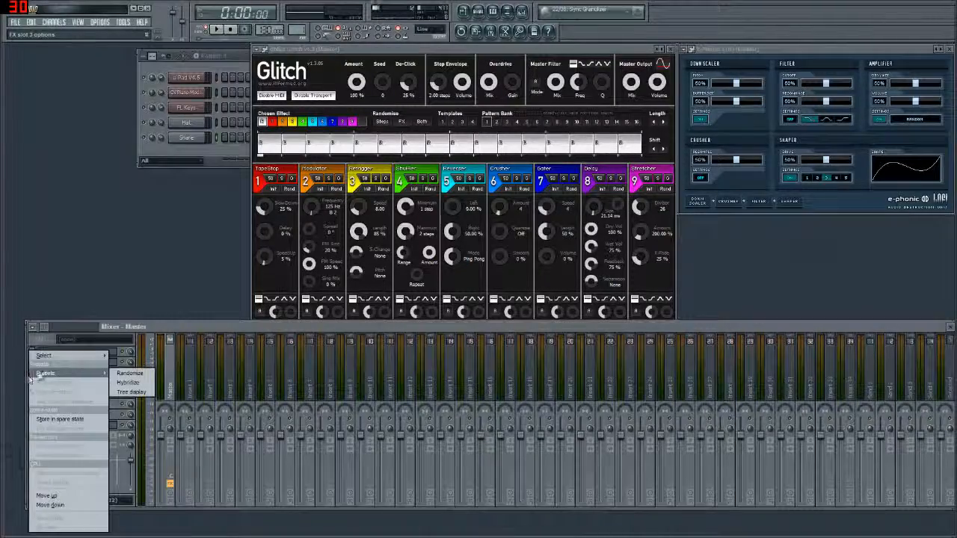
pyautogui.moveTo(45, 355)
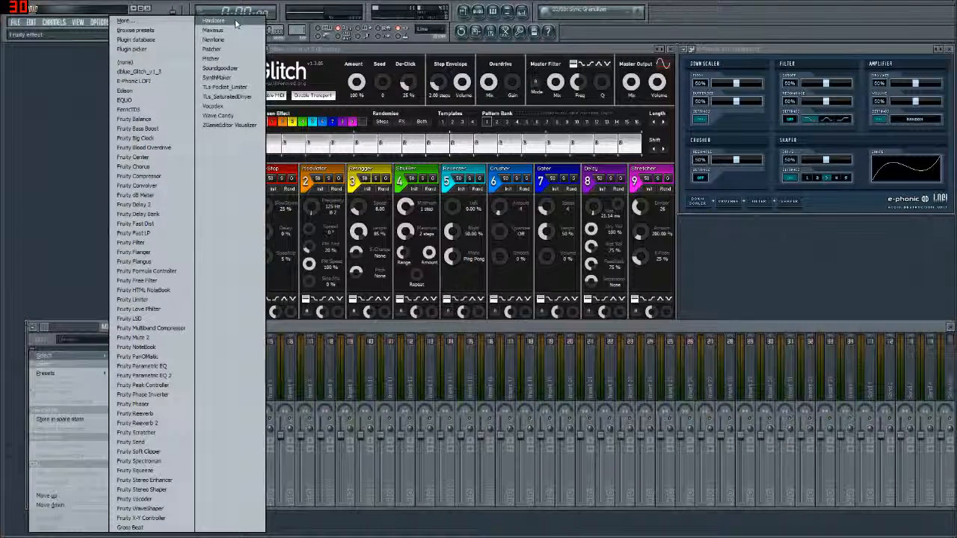
pyautogui.click(232, 87)
pyautogui.moveTo(229, 197); pyautogui.dragTo(72, 53)
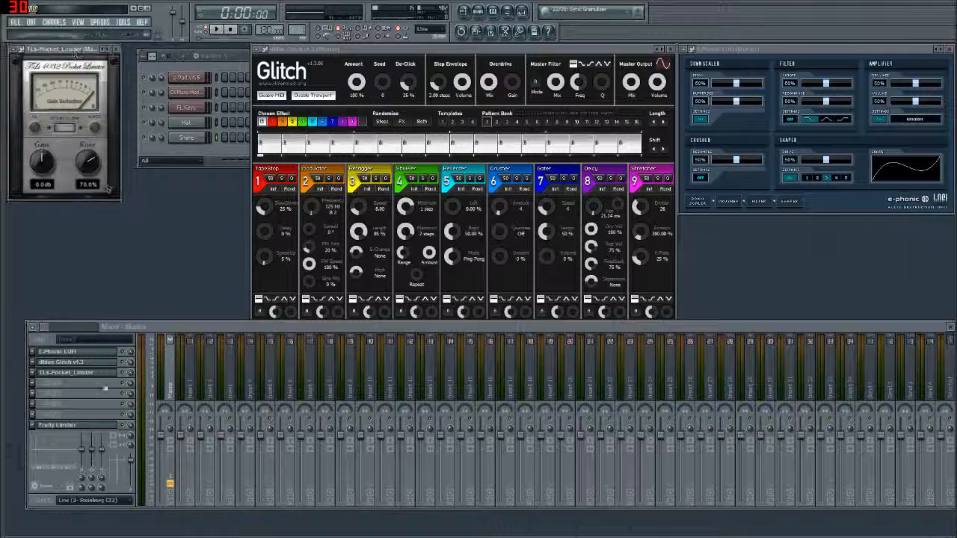
# Load TLs_SaturatedDriver into the fourth Master effect slot and place its window below E-Phonic LOFI
pyautogui.click(37, 383)
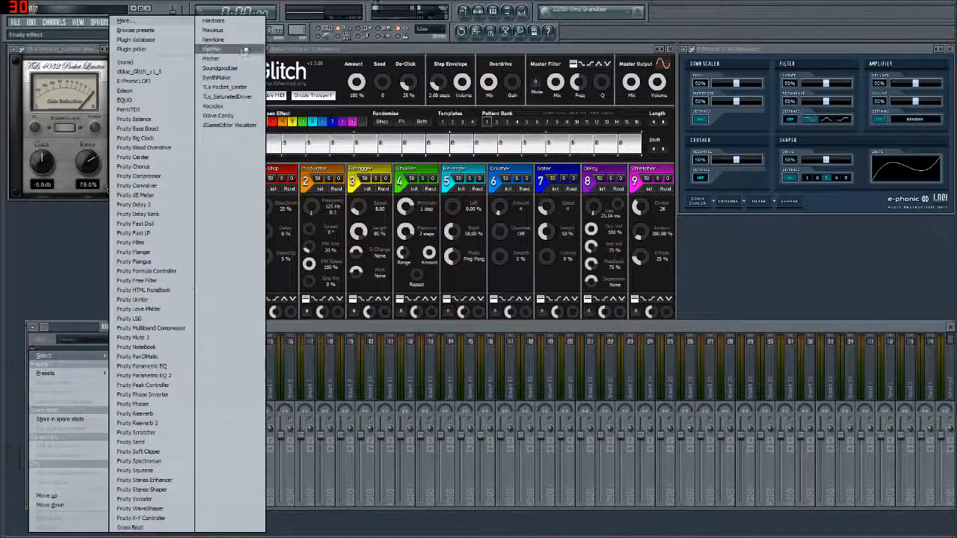
pyautogui.click(227, 97)
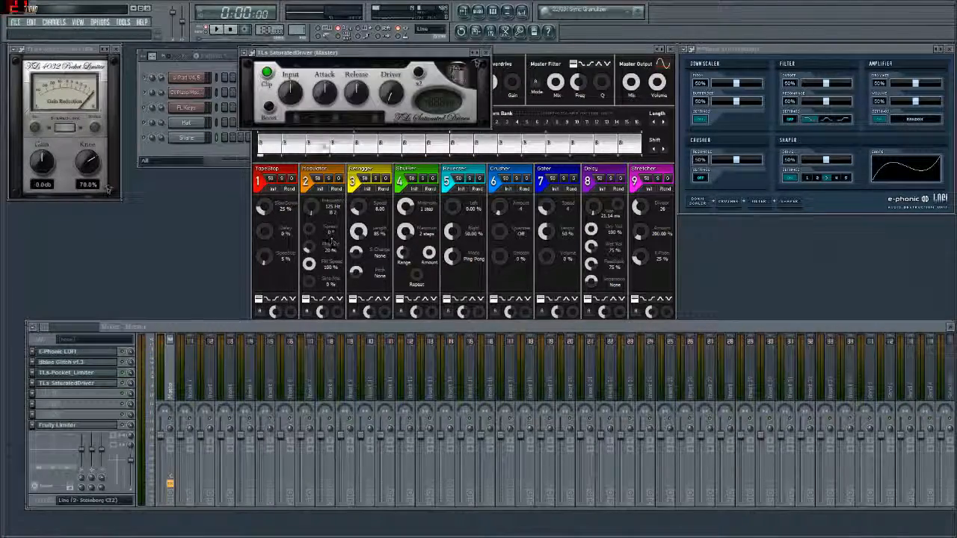
pyautogui.moveTo(376, 51); pyautogui.dragTo(806, 232)
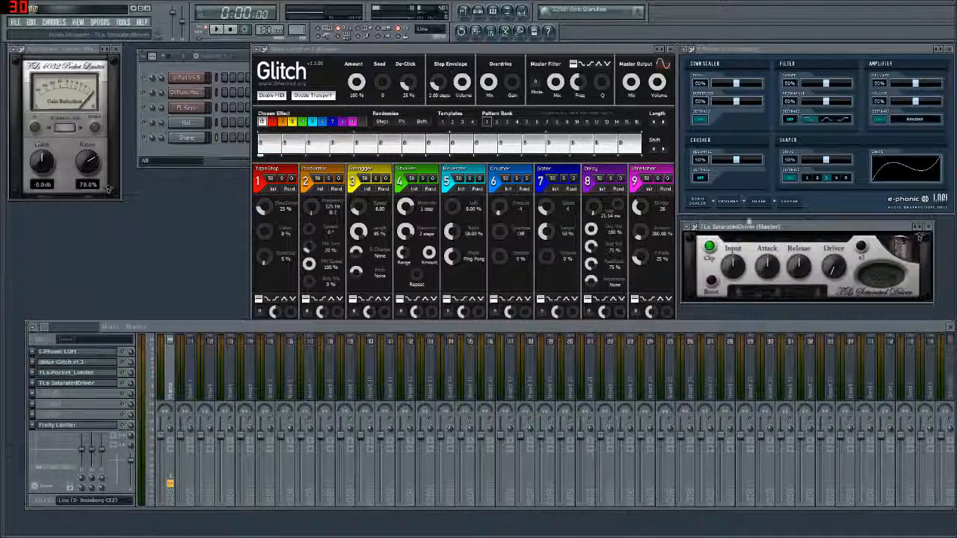
# Bring the step sequencer forward, open the CVPiano channel's plug-in, and move its window below the sequencer
pyautogui.click(220, 56)
pyautogui.rightClick(189, 78)
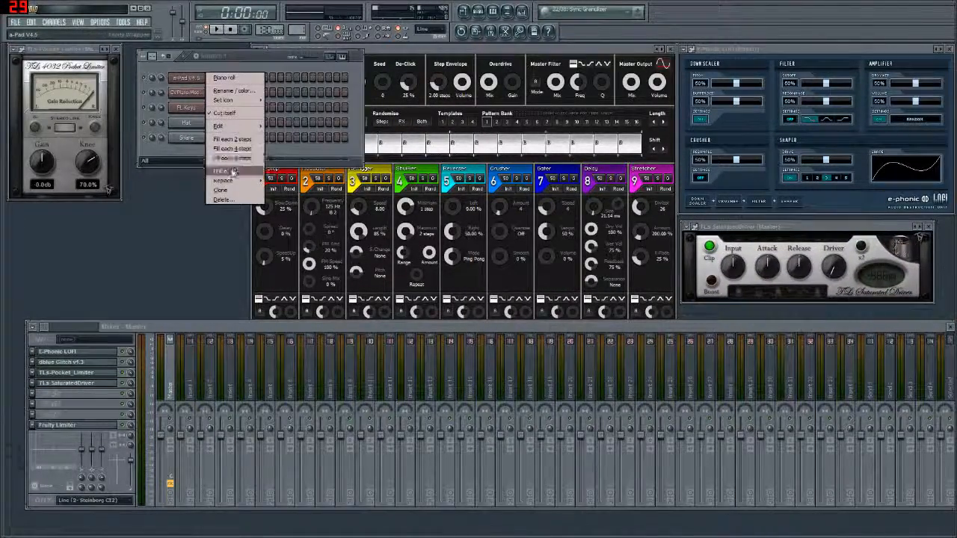
pyautogui.moveTo(228, 170)
pyautogui.click(189, 92)
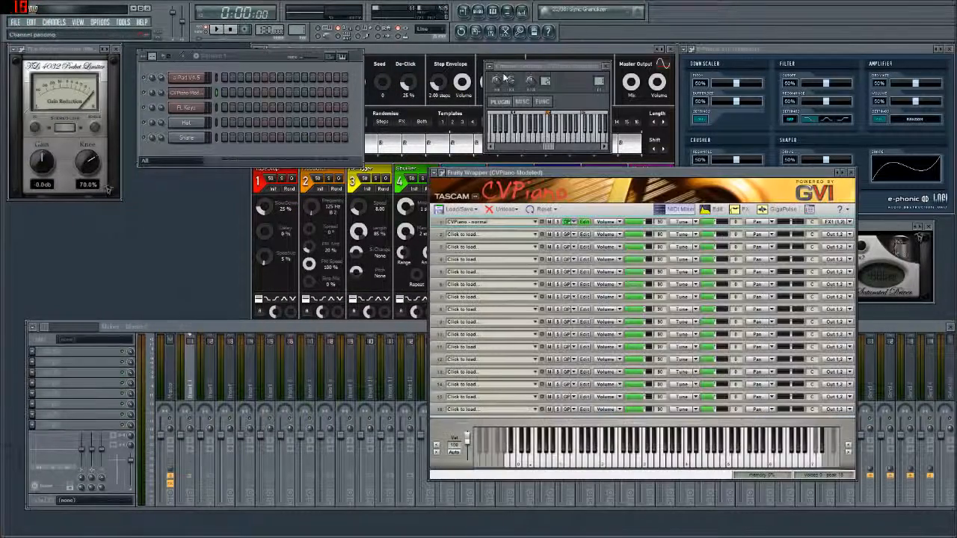
pyautogui.moveTo(590, 177); pyautogui.dragTo(168, 233)
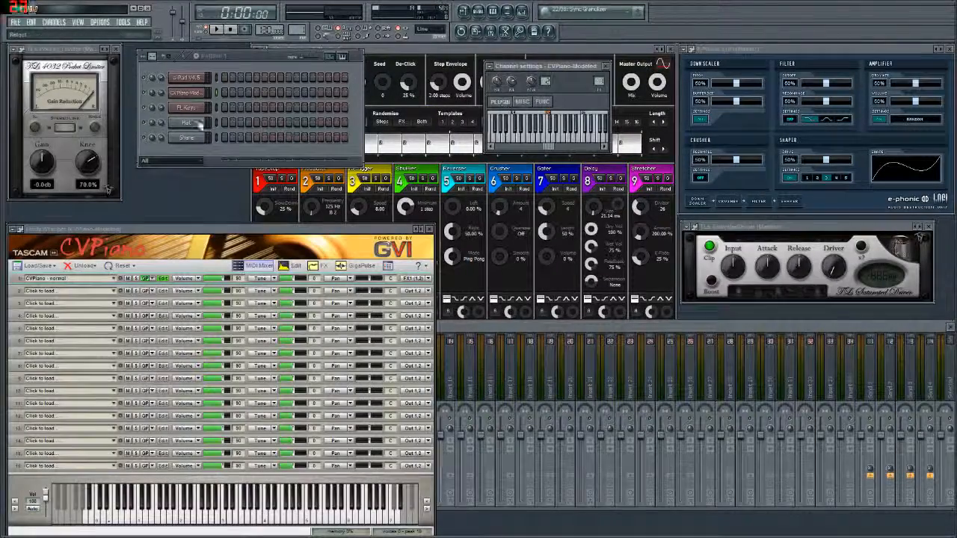
# Insert a DSK AkoustiK GuitarZ channel above the Hat channel and move its window over the mixer
pyautogui.rightClick(187, 124)
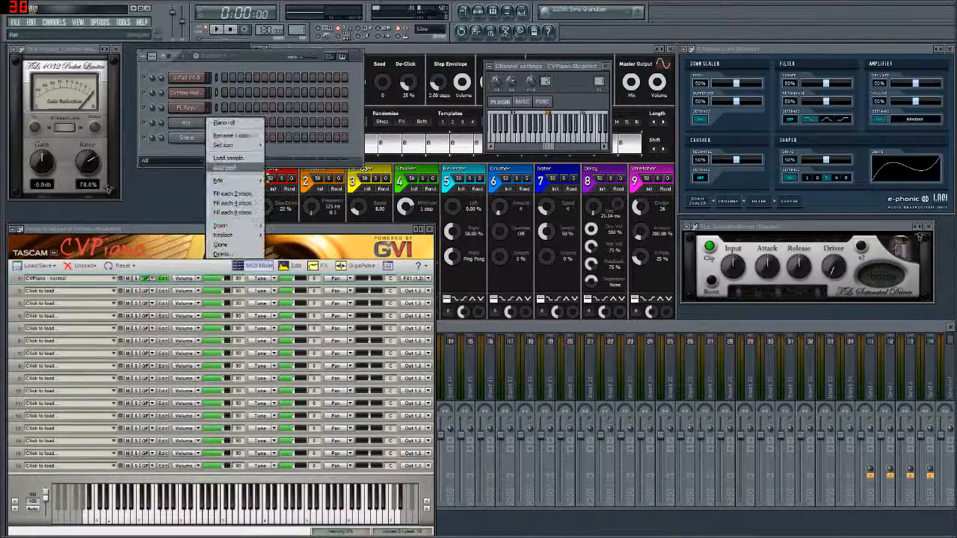
pyautogui.moveTo(238, 229)
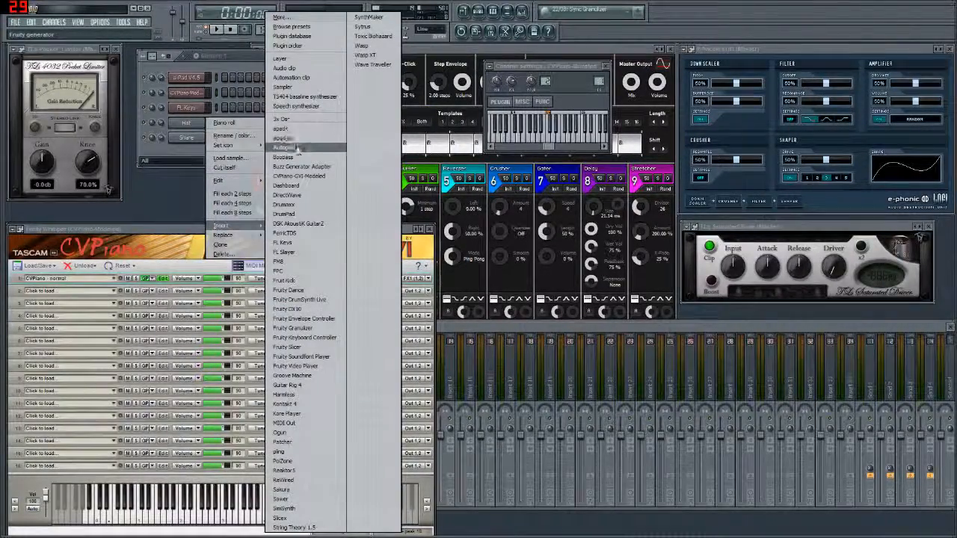
pyautogui.click(304, 227)
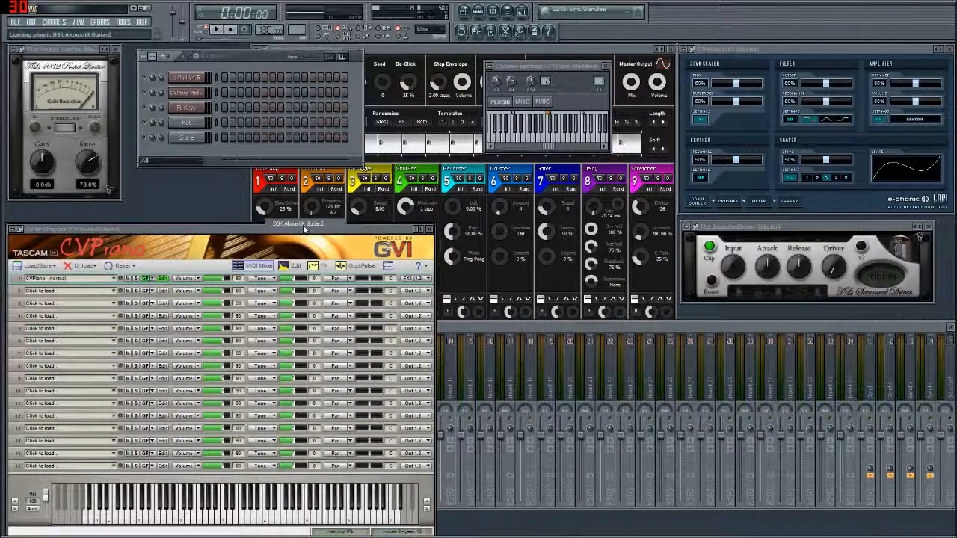
pyautogui.moveTo(221, 187); pyautogui.dragTo(660, 310)
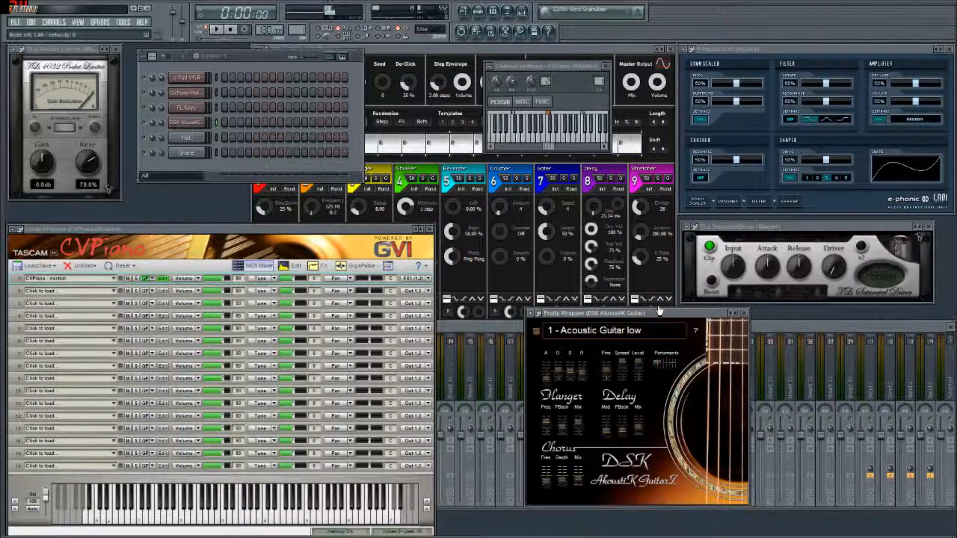
# Insert a String Theory 1.5 channel above Hat, close its window, and place the DSK AkoustiK GuitarZ window below TLs SaturatedDriver
pyautogui.rightClick(207, 139)
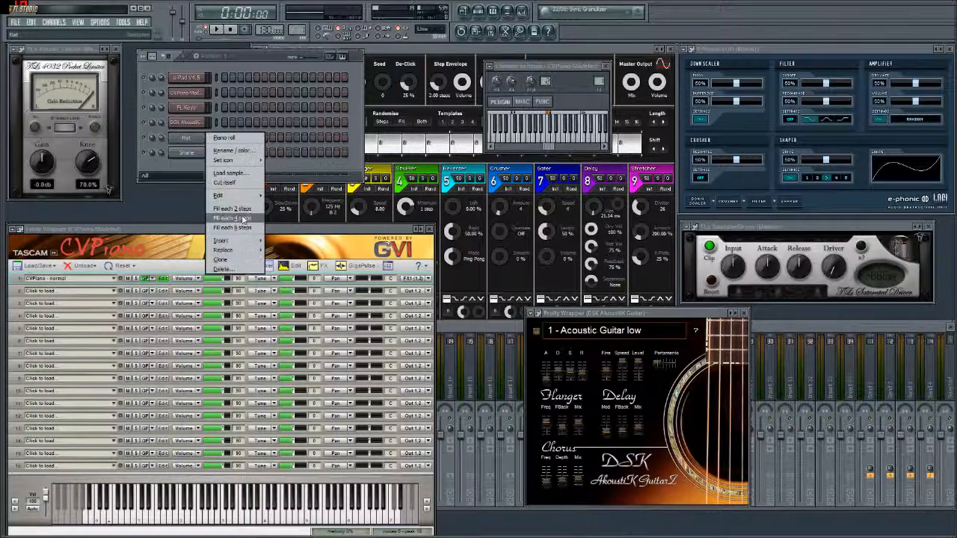
pyautogui.moveTo(224, 241)
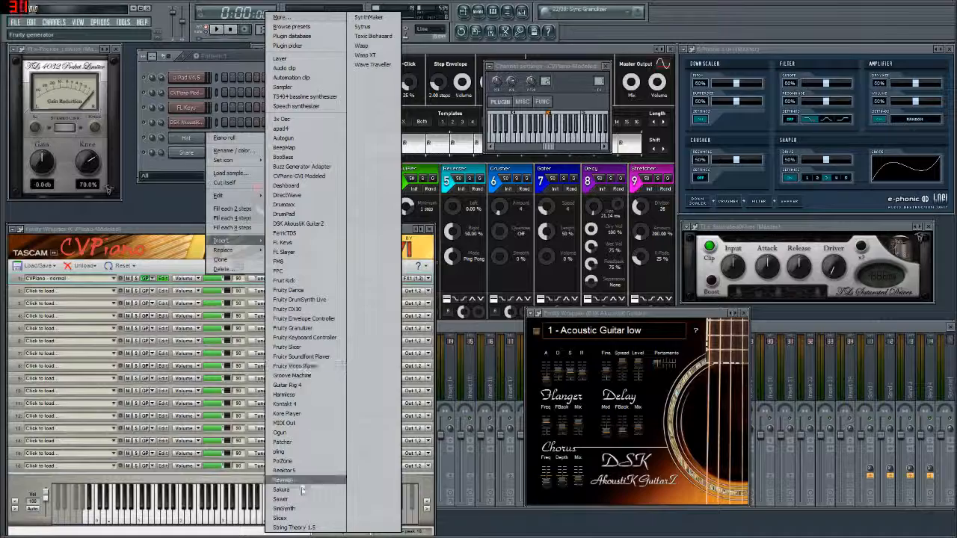
pyautogui.click(291, 528)
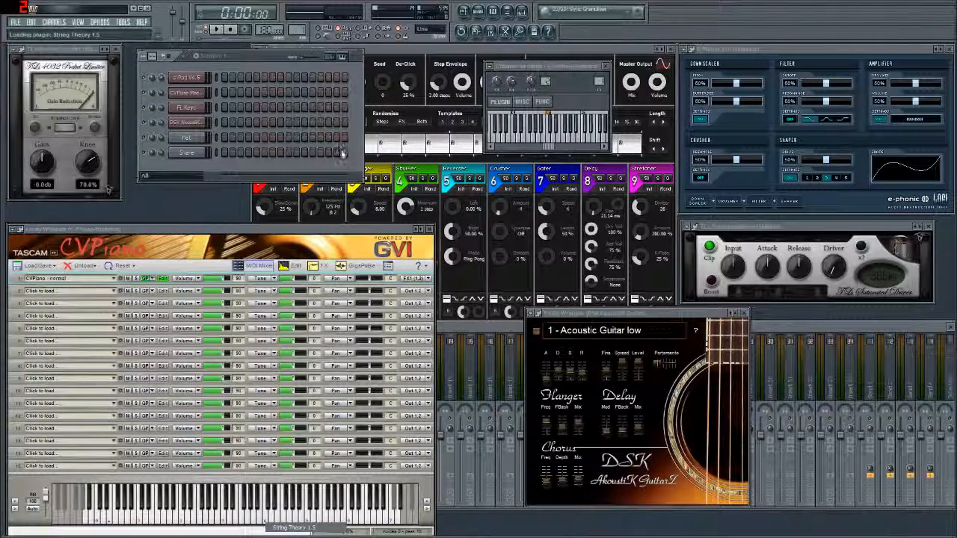
pyautogui.moveTo(379, 216); pyautogui.dragTo(529, 167)
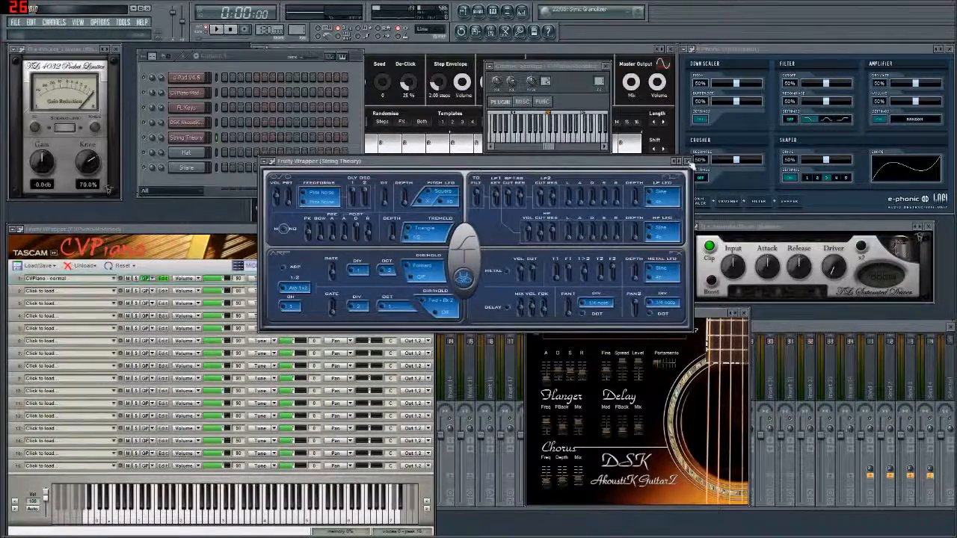
pyautogui.click(686, 161)
pyautogui.moveTo(668, 320); pyautogui.dragTo(846, 322)
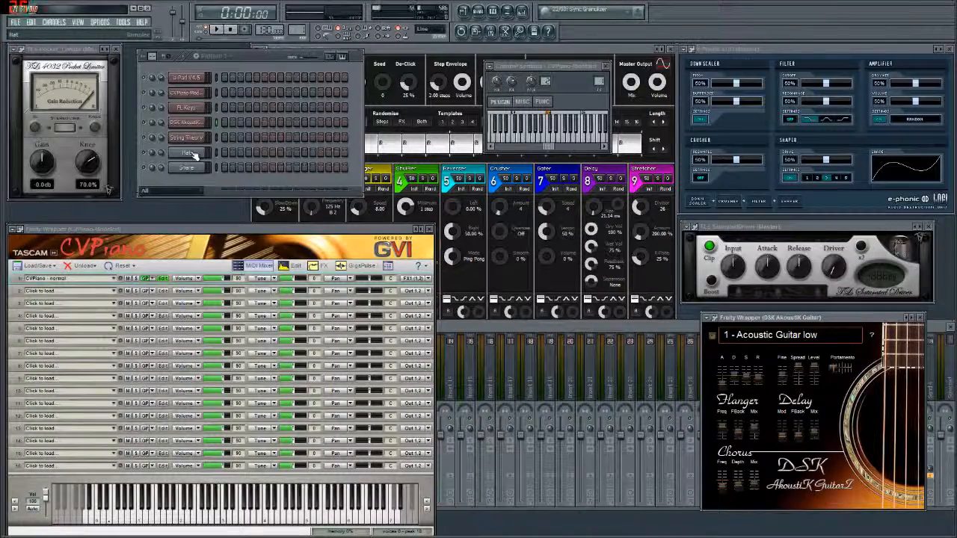
# Switch to the FL STUDIO TUTORIAL.txt notes in Notepad, review the VST expansion section, and close the file without saving
pyautogui.hotkey('alt', 'Tab')
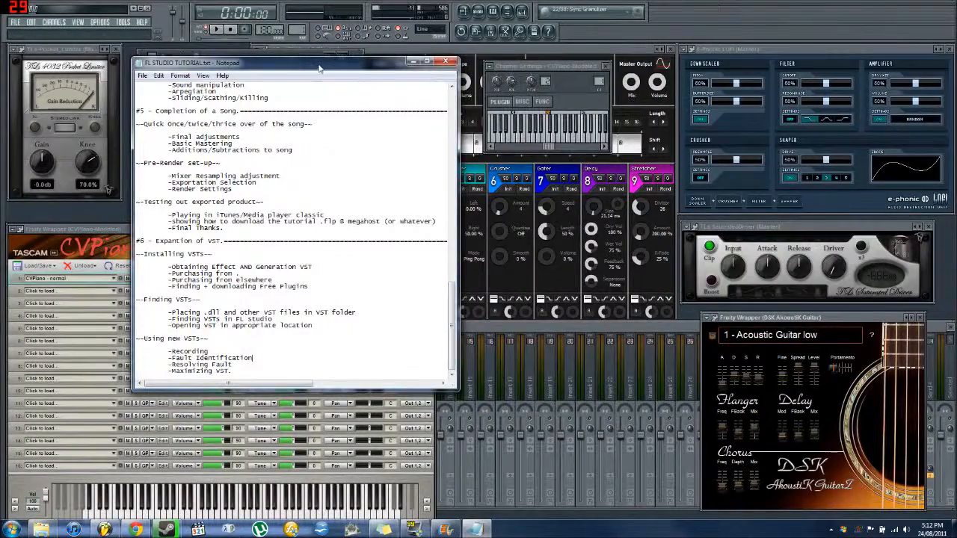
pyautogui.moveTo(319, 68); pyautogui.dragTo(517, 81)
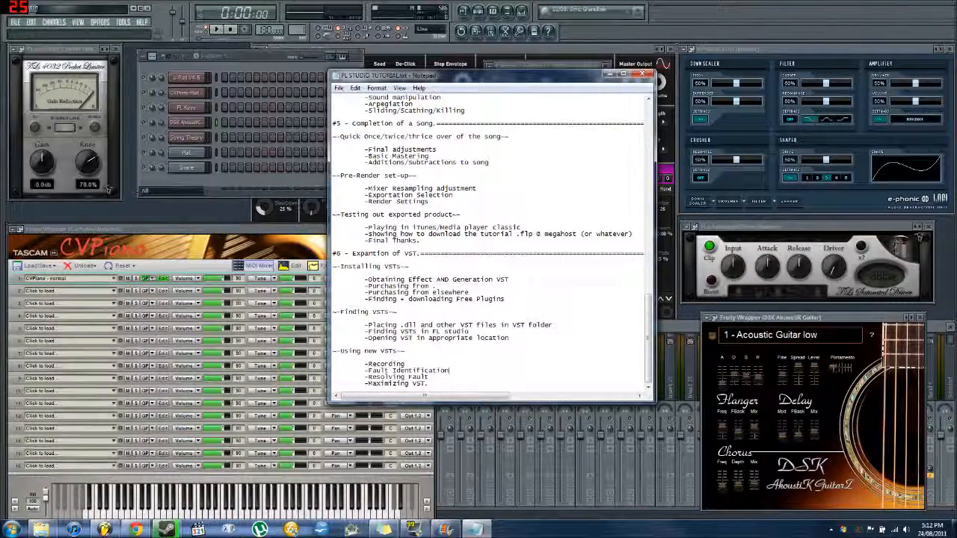
pyautogui.moveTo(333, 266); pyautogui.dragTo(429, 384)
pyautogui.click(428, 383)
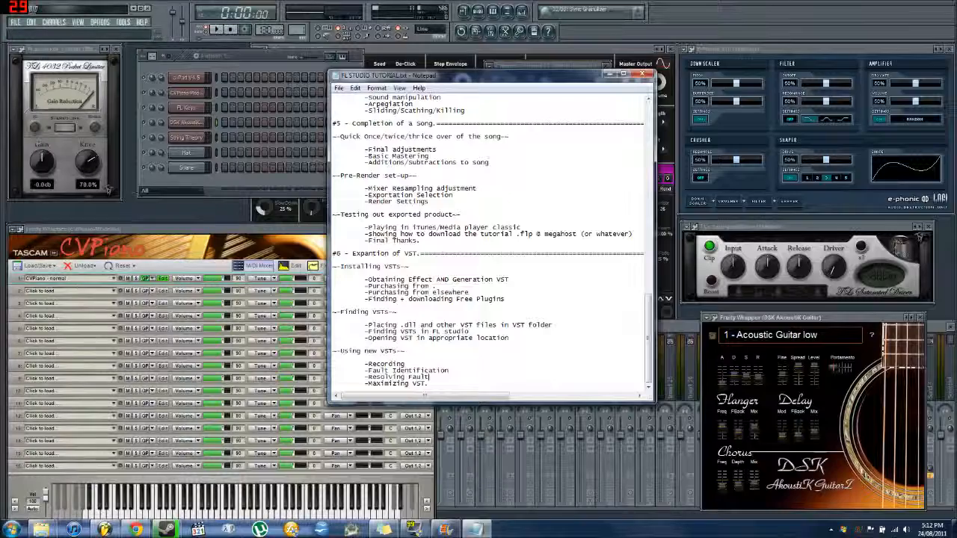
pyautogui.moveTo(649, 329)
pyautogui.mouseDown()
pyautogui.moveTo(647, 179)
pyautogui.moveTo(635, 116)
pyautogui.moveTo(634, 338)
pyautogui.mouseUp()
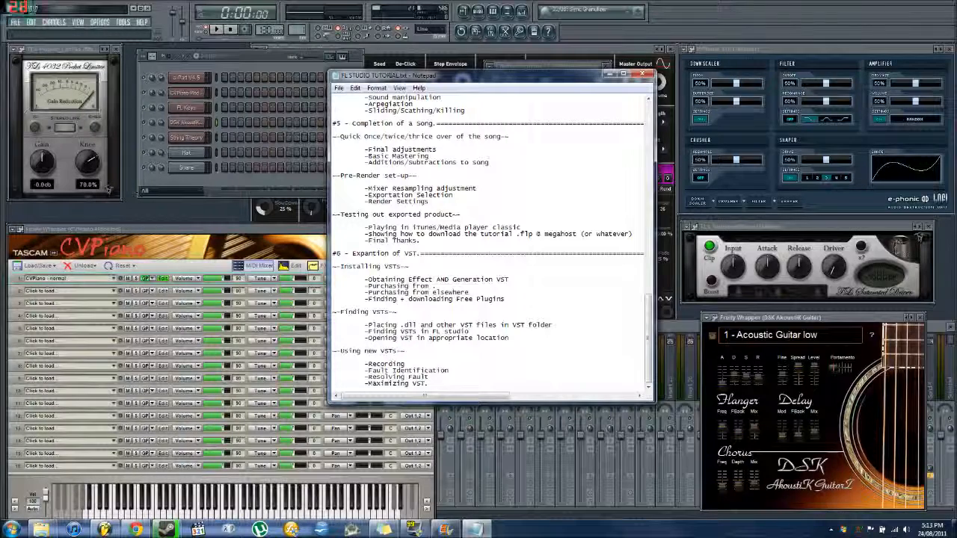
pyautogui.moveTo(651, 360); pyautogui.dragTo(651, 375)
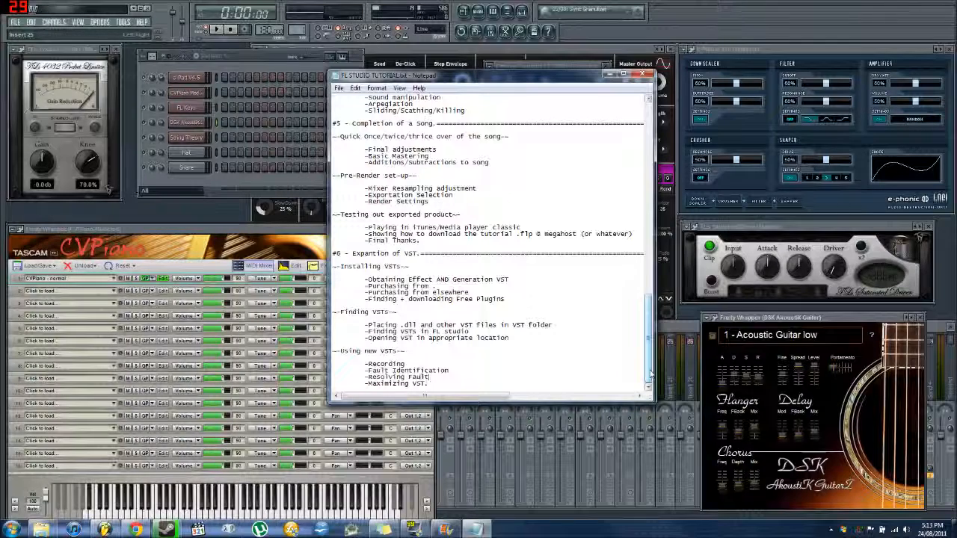
pyautogui.click(641, 74)
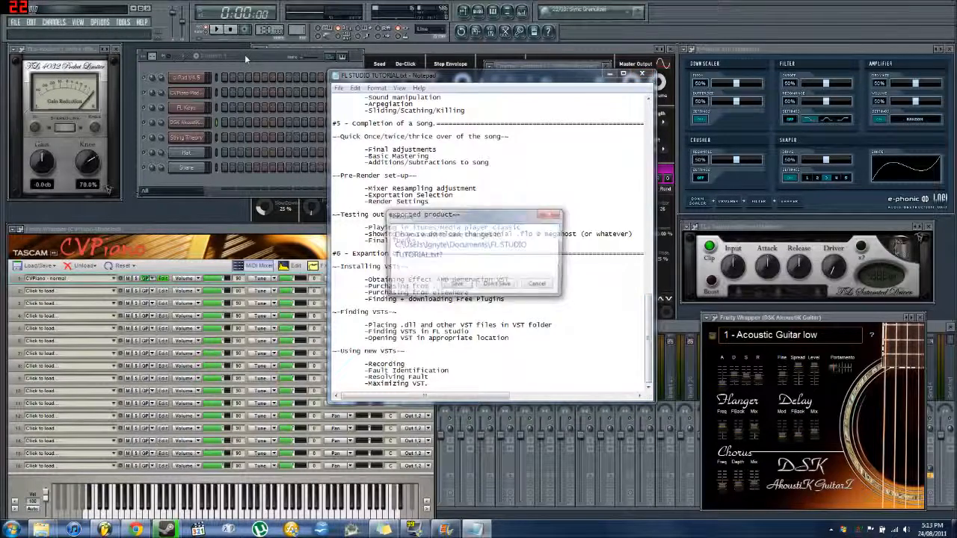
pyautogui.click(496, 285)
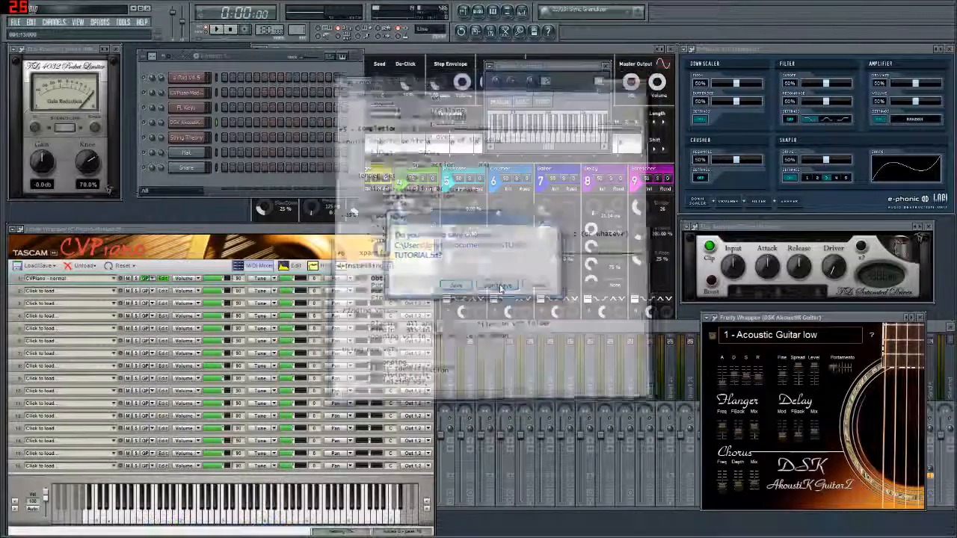
# Exit FL Studio without saving untitled.flp, and close the VstPlugins folder window in front of the browser
pyautogui.click(149, 9)
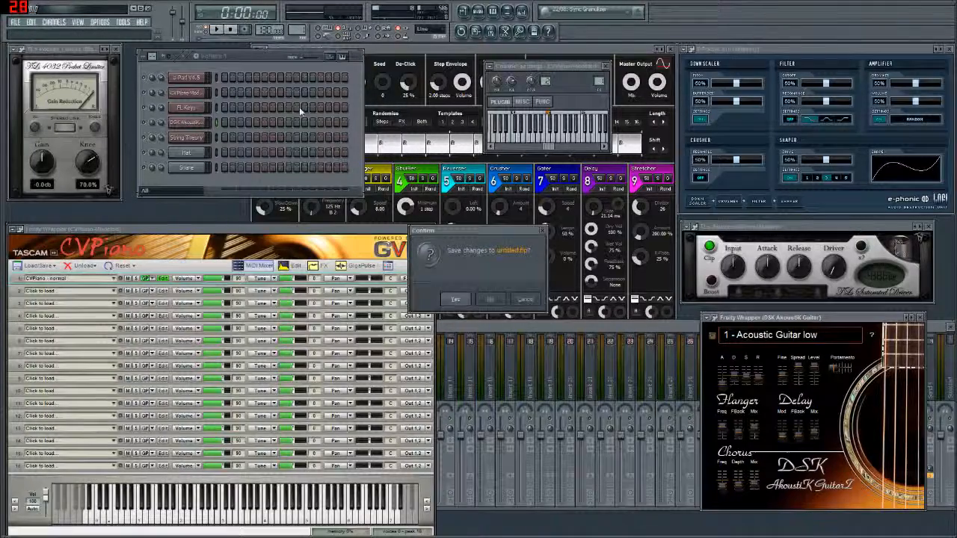
pyautogui.click(494, 302)
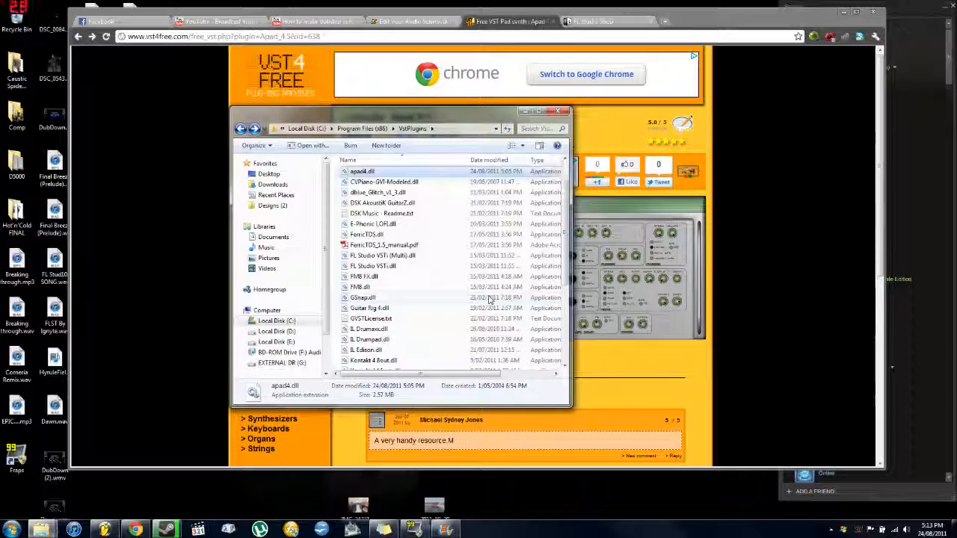
pyautogui.click(562, 112)
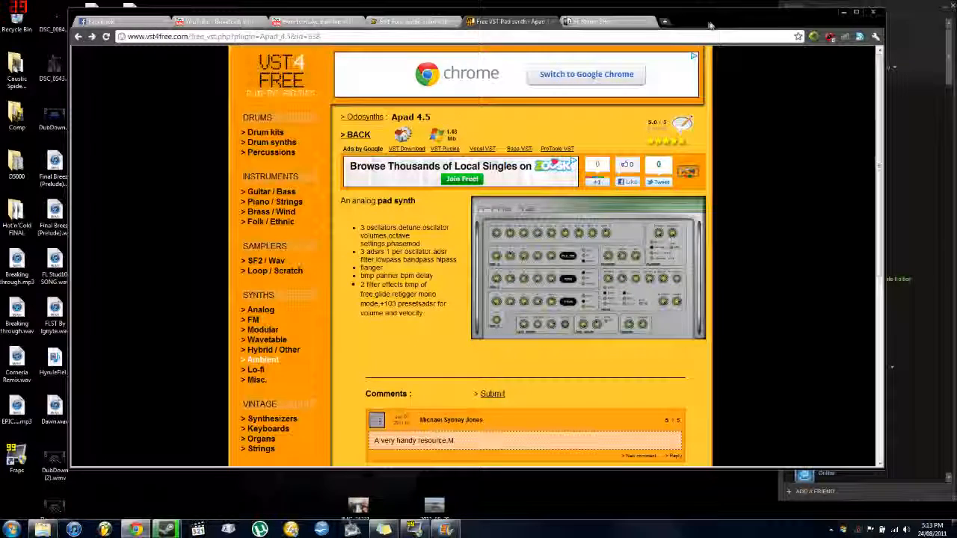
pyautogui.moveTo(710, 24); pyautogui.dragTo(695, 27)
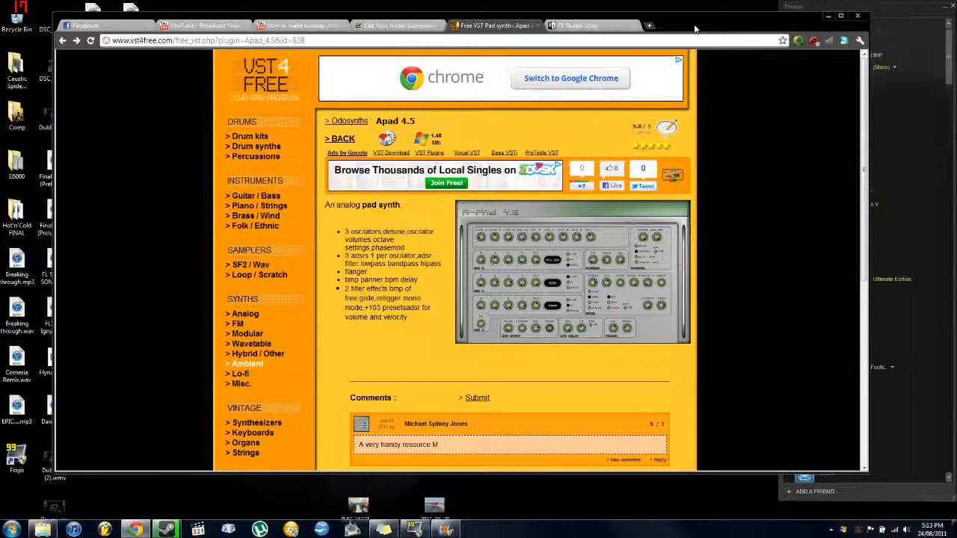